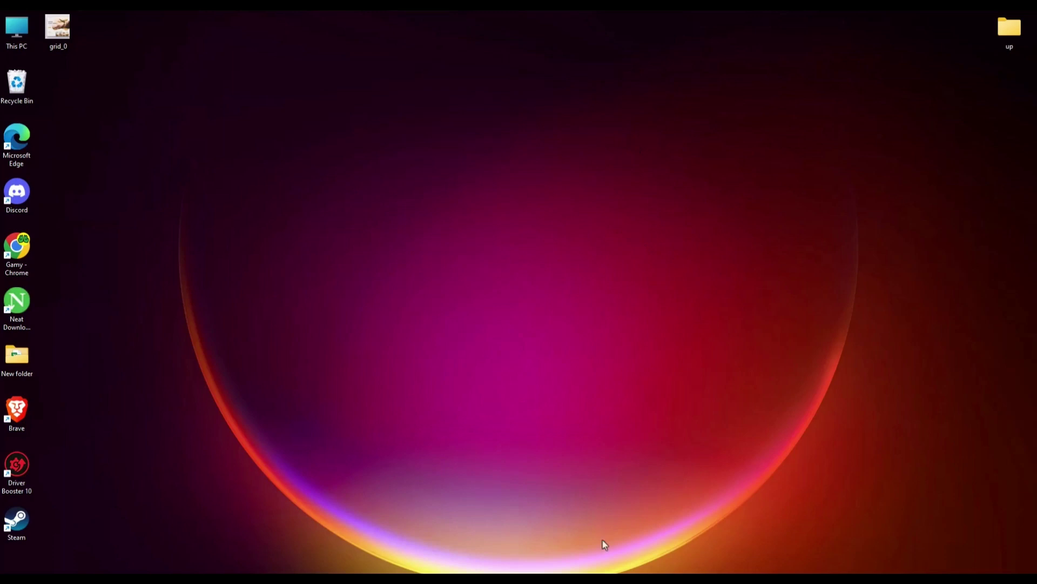
Step: Bring up Discord and preview the grid_0 image from the desktop at full size
{"action": "left_click", "coordinate": [605, 572]}
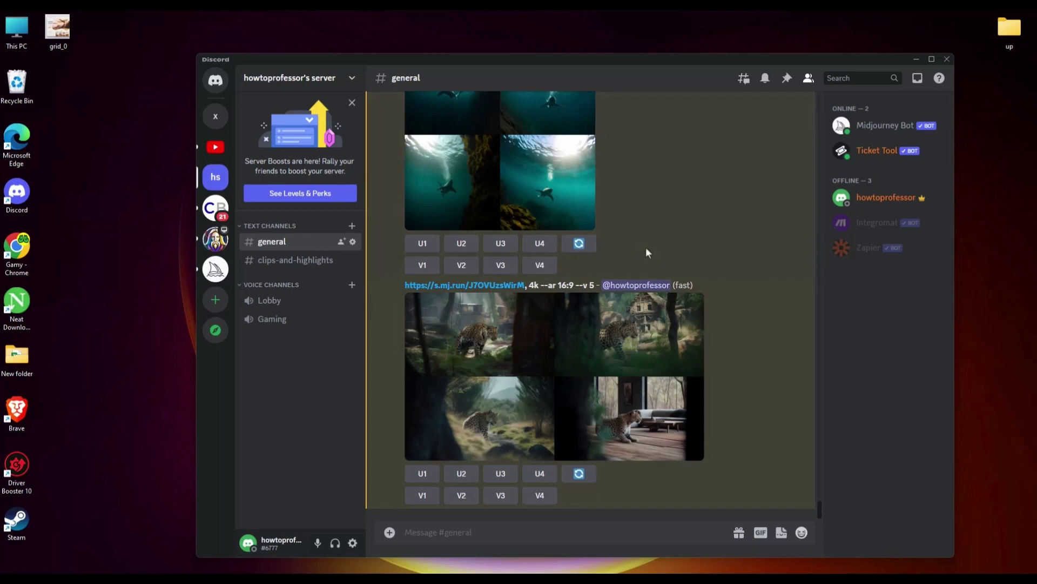
{"action": "double_click", "coordinate": [57, 43]}
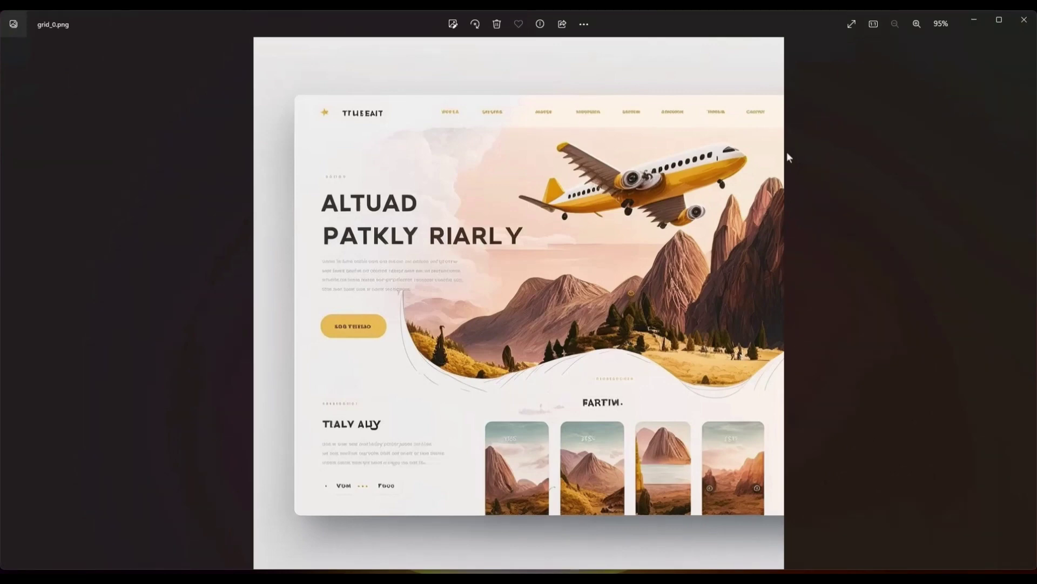
{"action": "left_click", "coordinate": [1024, 20]}
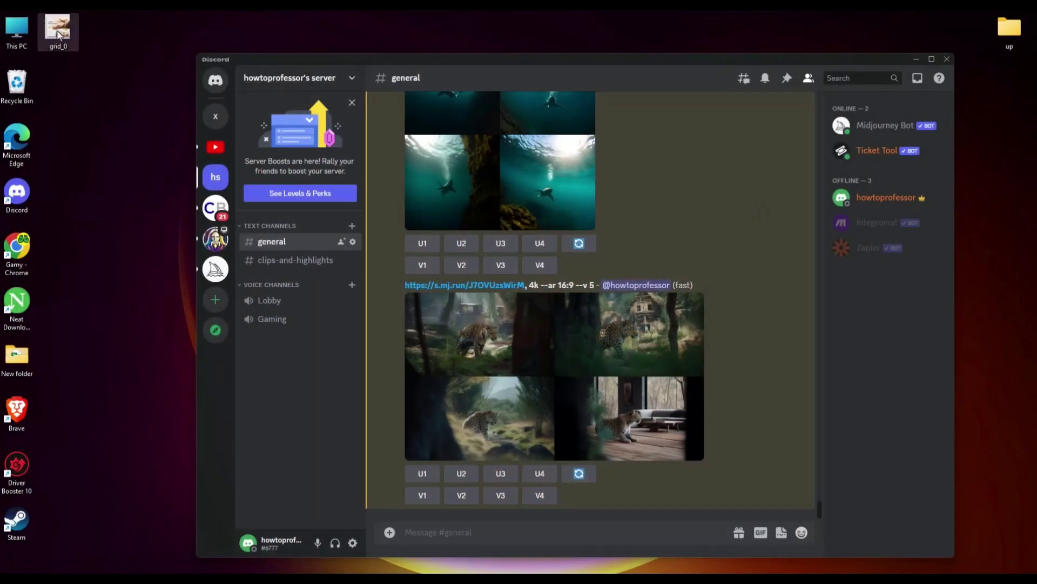
Step: Post grid_0.png from the desktop in the general channel and copy the posted image's link
{"action": "left_click_drag", "start_coordinate": [58, 33], "coordinate": [560, 316]}
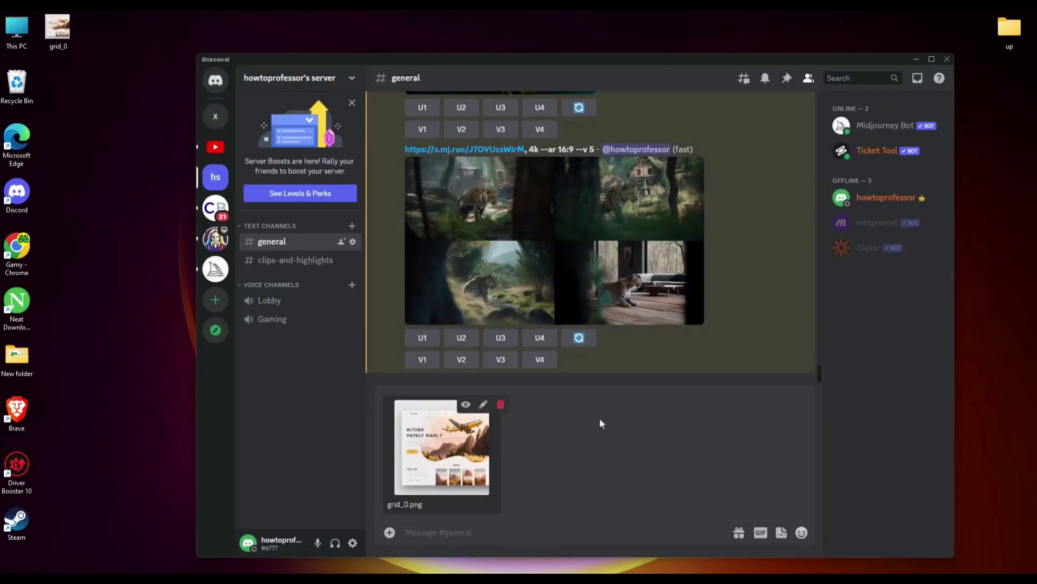
{"action": "key", "text": "Return"}
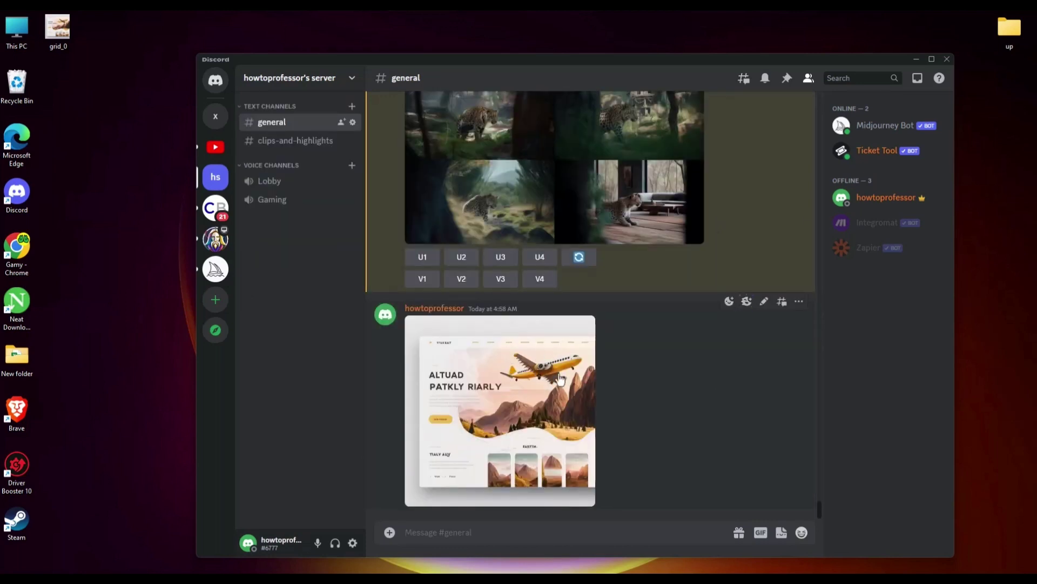
{"action": "right_click", "coordinate": [506, 375]}
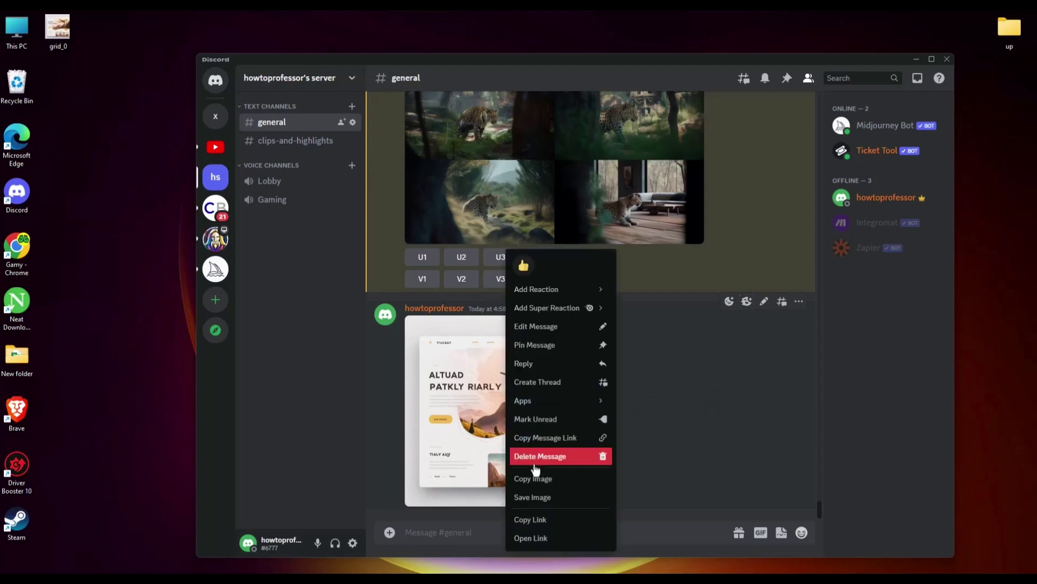
{"action": "left_click", "coordinate": [525, 519]}
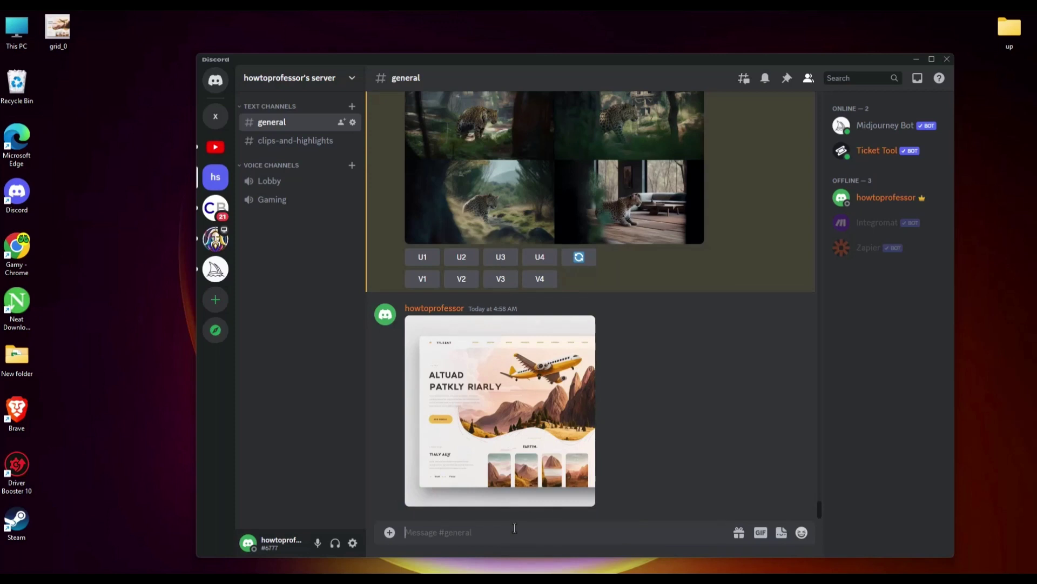
Step: Run the Midjourney /settings command, set the quality to High quality (2x cost), and dismiss the settings message
{"action": "type", "text": "/settings"}
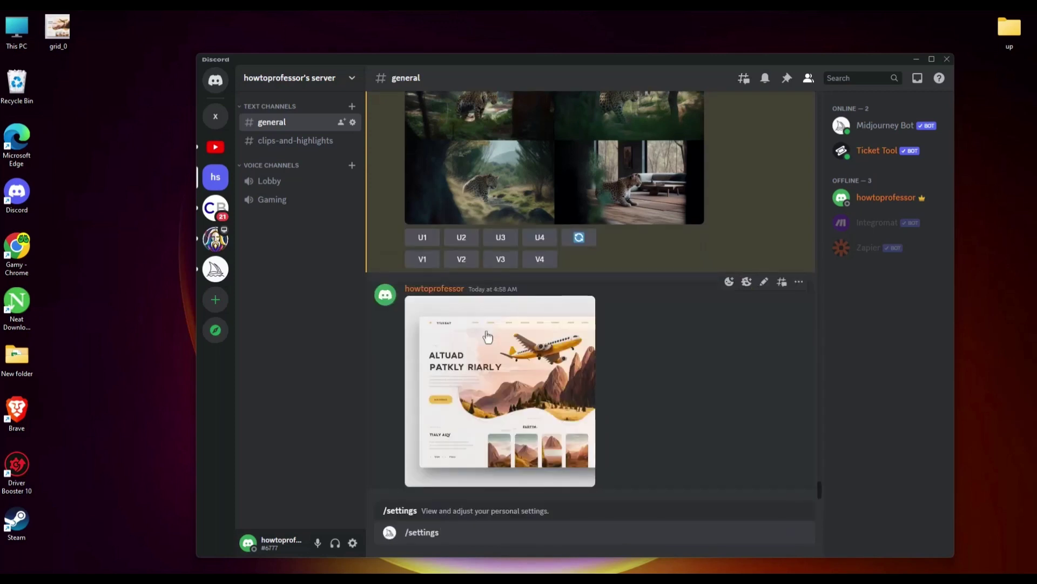
{"action": "key", "text": "Return"}
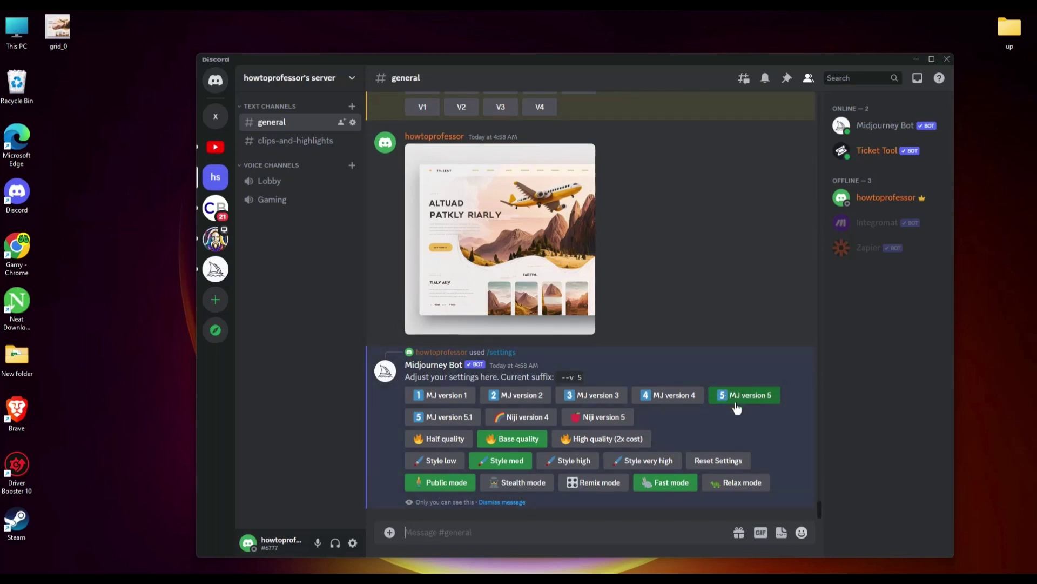
{"action": "left_click", "coordinate": [612, 440]}
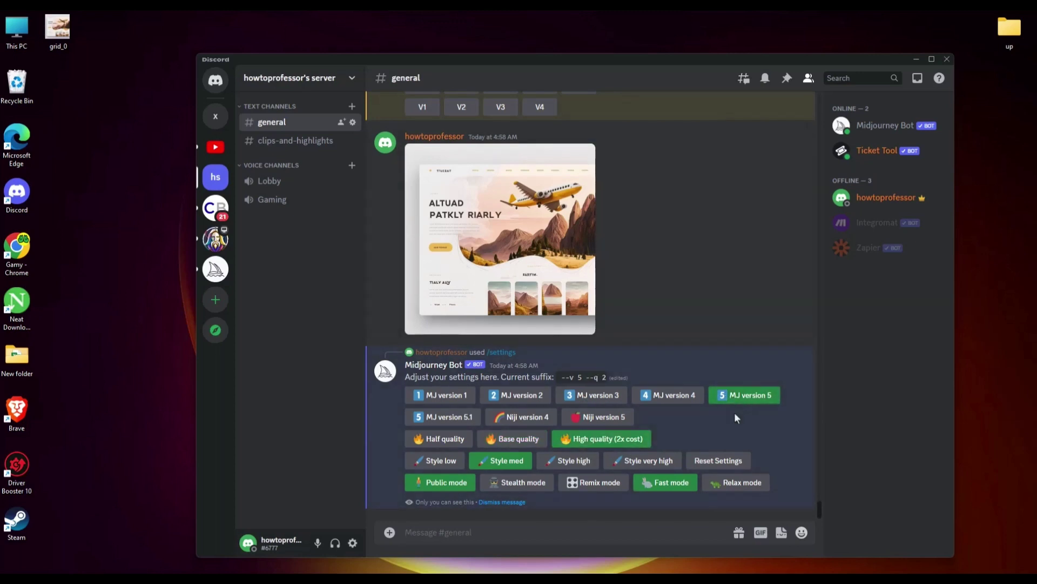
{"action": "left_click", "coordinate": [506, 503]}
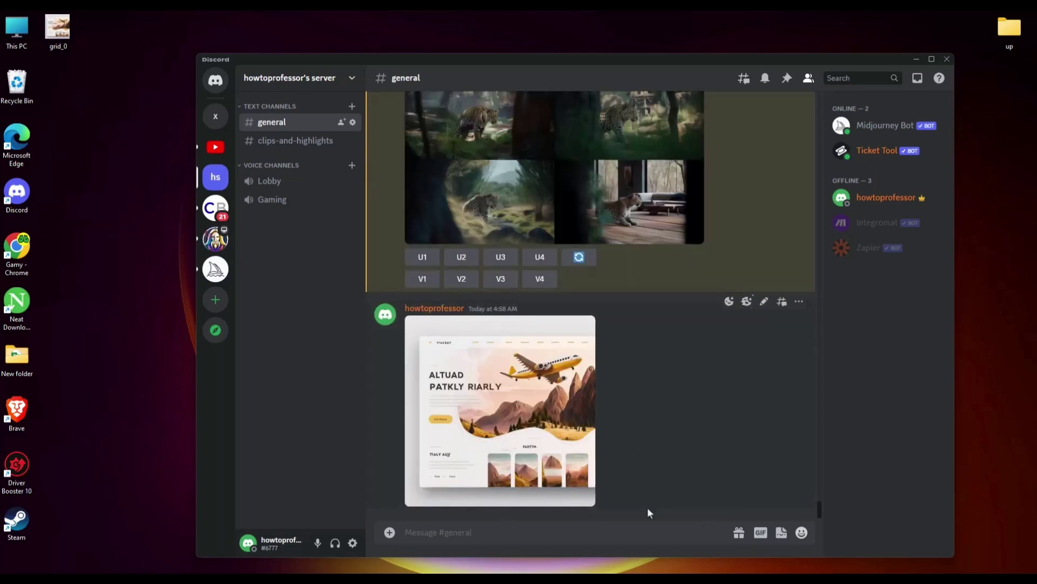
Step: Submit an /imagine prompt with the copied grid_0.png link followed by ", course website for UX/UY design, graphic design"
{"action": "left_click", "coordinate": [625, 525]}
{"action": "type", "text": "/"}
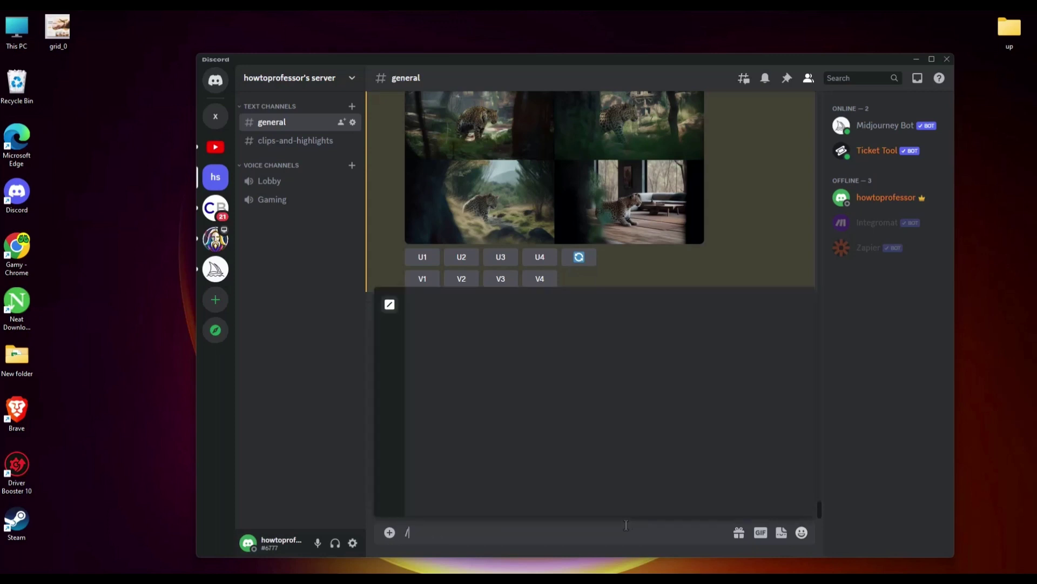
{"action": "left_click", "coordinate": [520, 328]}
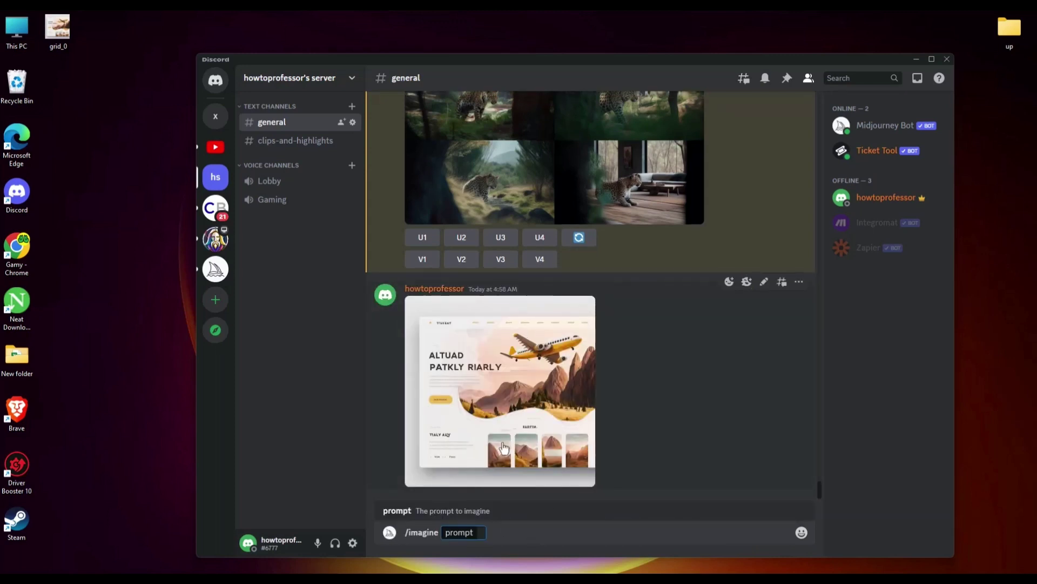
{"action": "key", "text": "ctrl+v"}
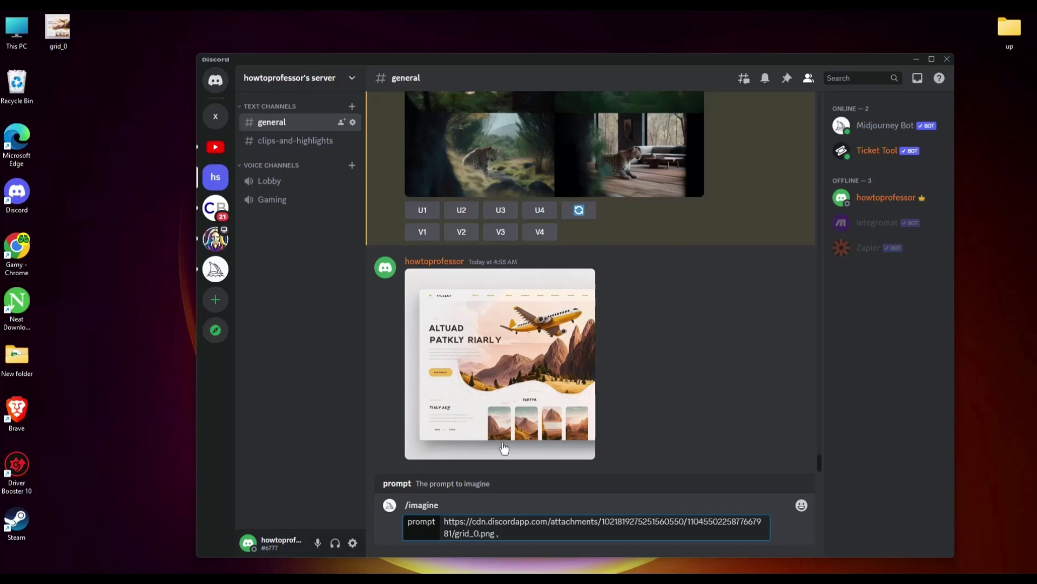
{"action": "key", "text": "ctrl+v"}
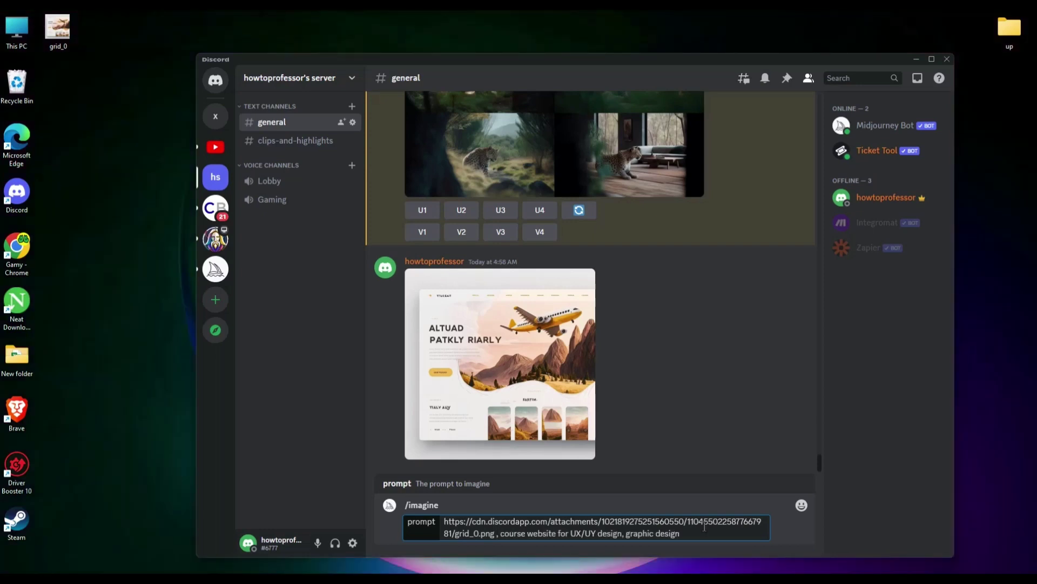
{"action": "key", "text": "Return"}
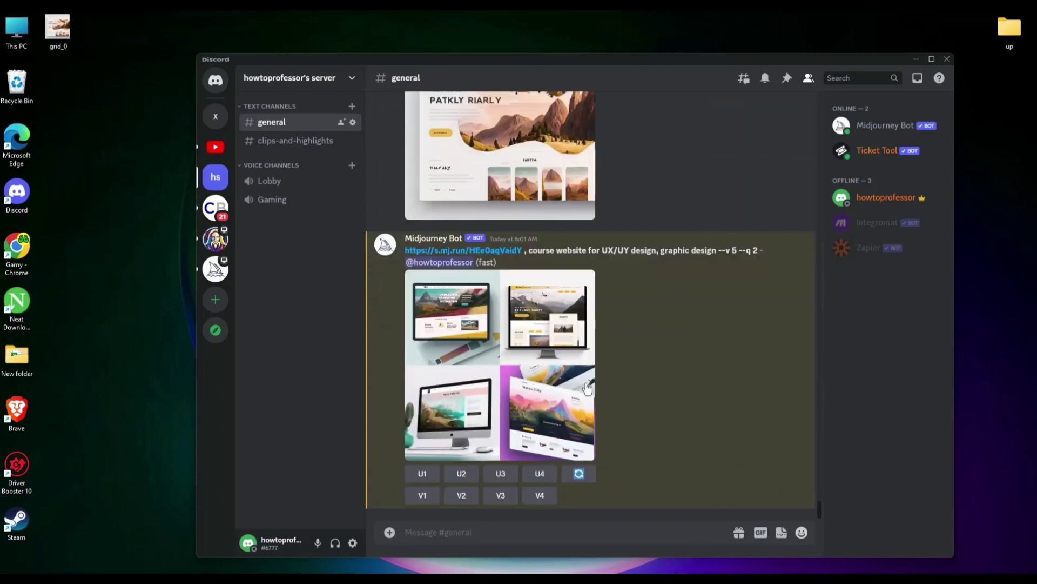
Step: Examine the generated course website image grid in the enlarged view
{"action": "left_click", "coordinate": [541, 357]}
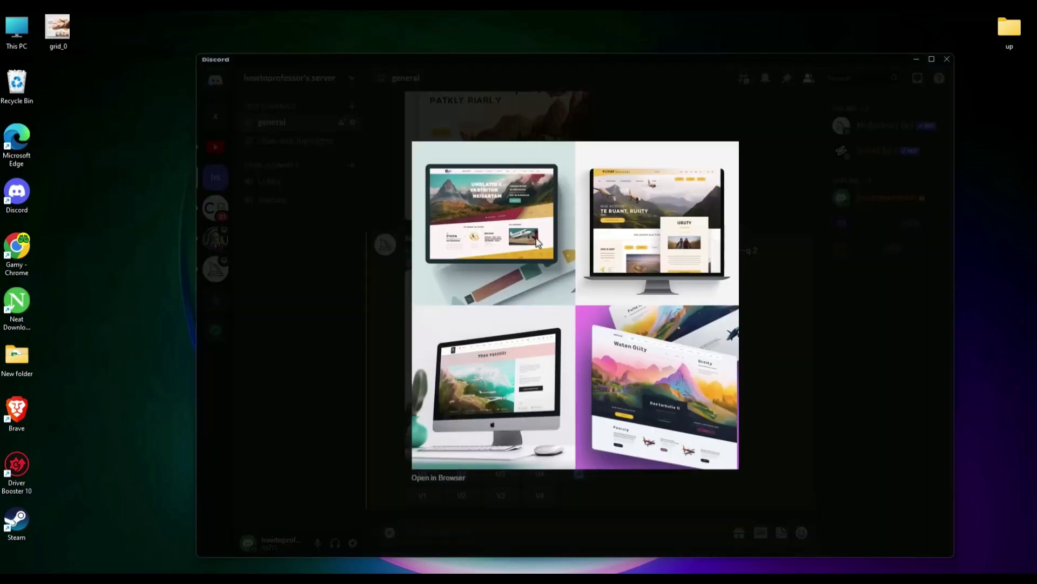
{"action": "left_click", "coordinate": [534, 142]}
{"action": "left_click", "coordinate": [567, 372]}
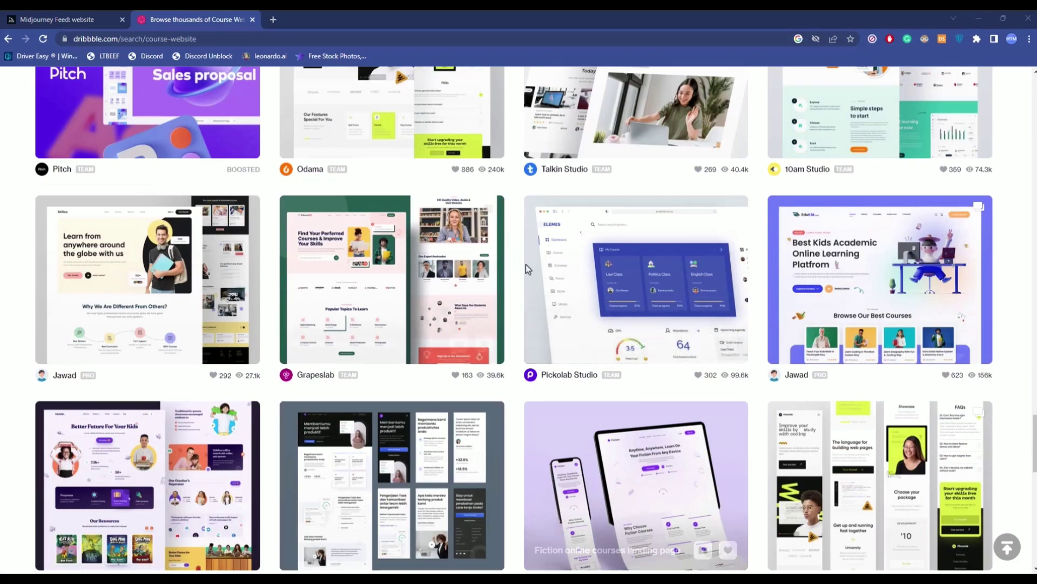
Step: Browse the Dribbble course website results in Chrome and open the "E-Learning Website" shot in its own tab
{"action": "scroll", "coordinate": [324, 335], "scroll_direction": "up", "scroll_amount": 15}
{"action": "scroll", "coordinate": [156, 340], "scroll_direction": "up", "scroll_amount": 3}
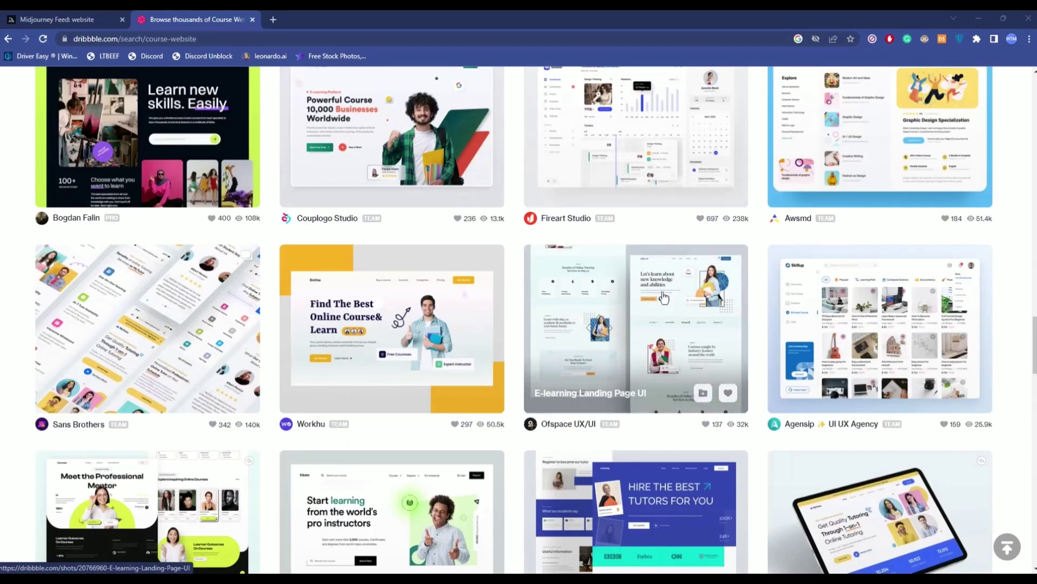
{"action": "scroll", "coordinate": [452, 289], "scroll_direction": "down", "scroll_amount": 5}
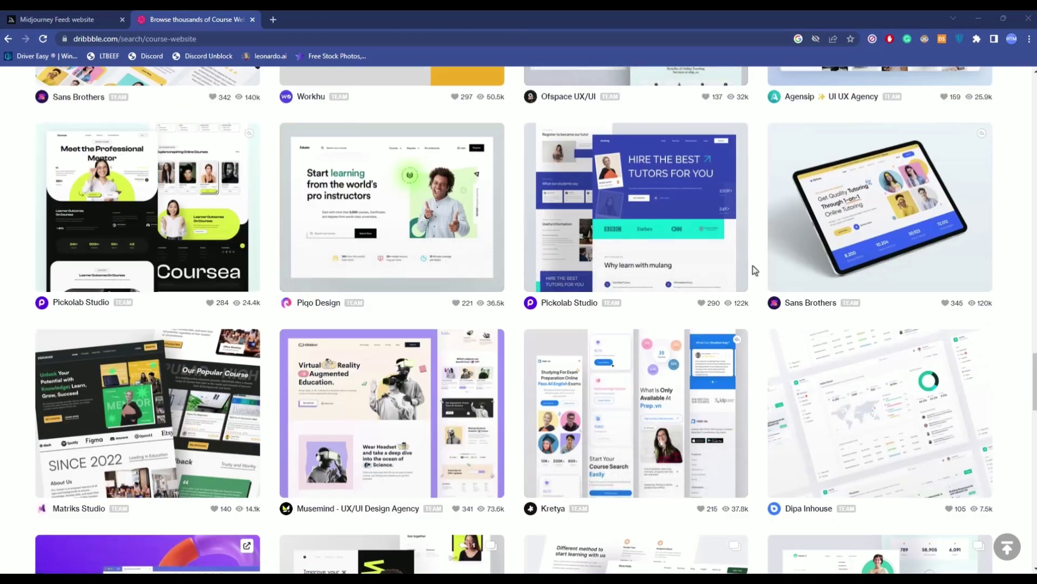
{"action": "scroll", "coordinate": [755, 270], "scroll_direction": "down", "scroll_amount": 10}
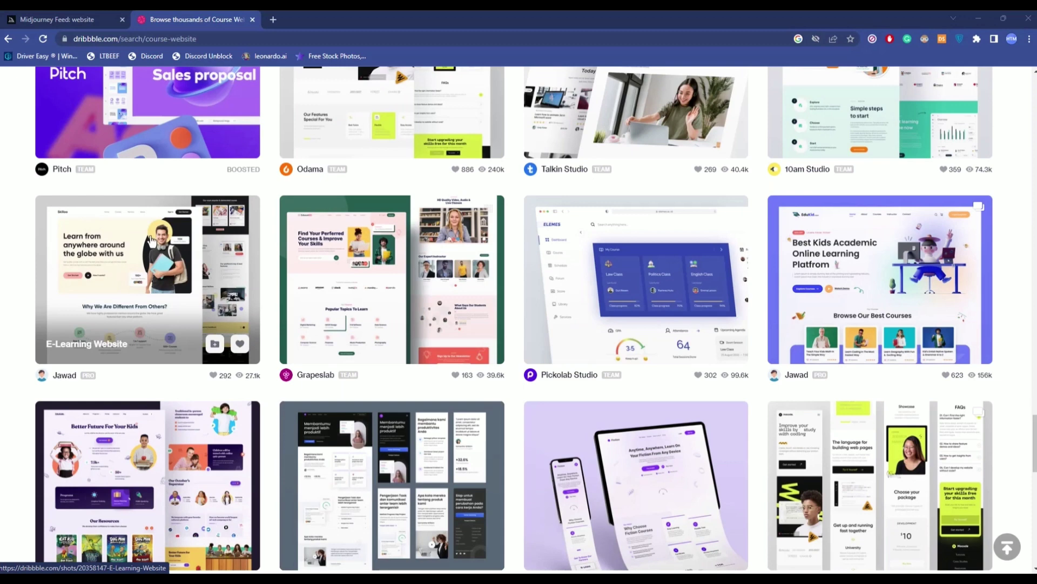
{"action": "middle_click", "coordinate": [152, 242]}
{"action": "left_click", "coordinate": [345, 17]}
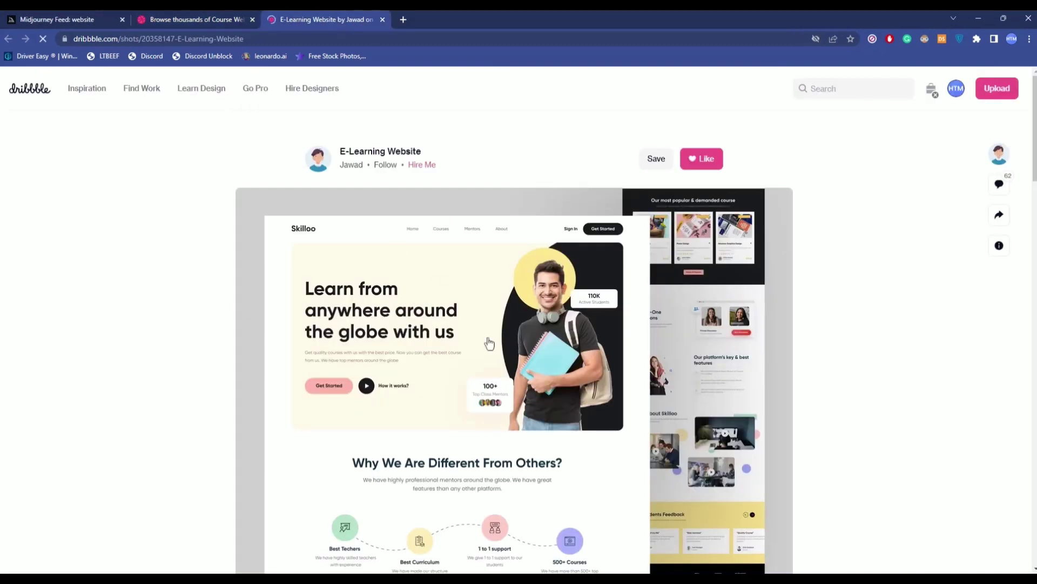
{"action": "scroll", "coordinate": [535, 216], "scroll_direction": "down", "scroll_amount": 2}
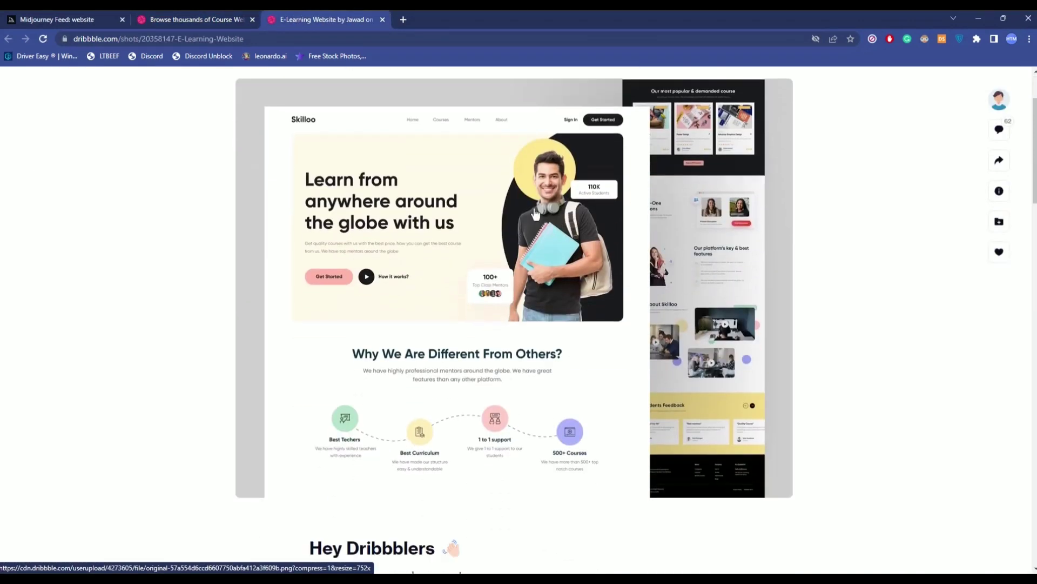
Step: Open the E-Learning Website shot's main image in a separate tab and copy its full URL
{"action": "right_click", "coordinate": [534, 213]}
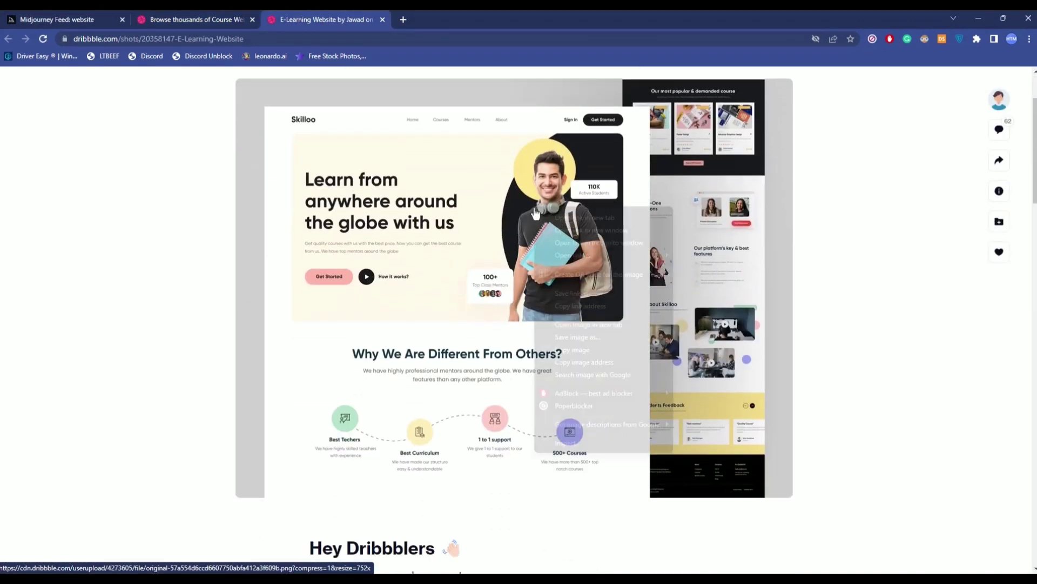
{"action": "left_click", "coordinate": [584, 325]}
{"action": "left_click", "coordinate": [454, 19]}
{"action": "left_click", "coordinate": [428, 39]}
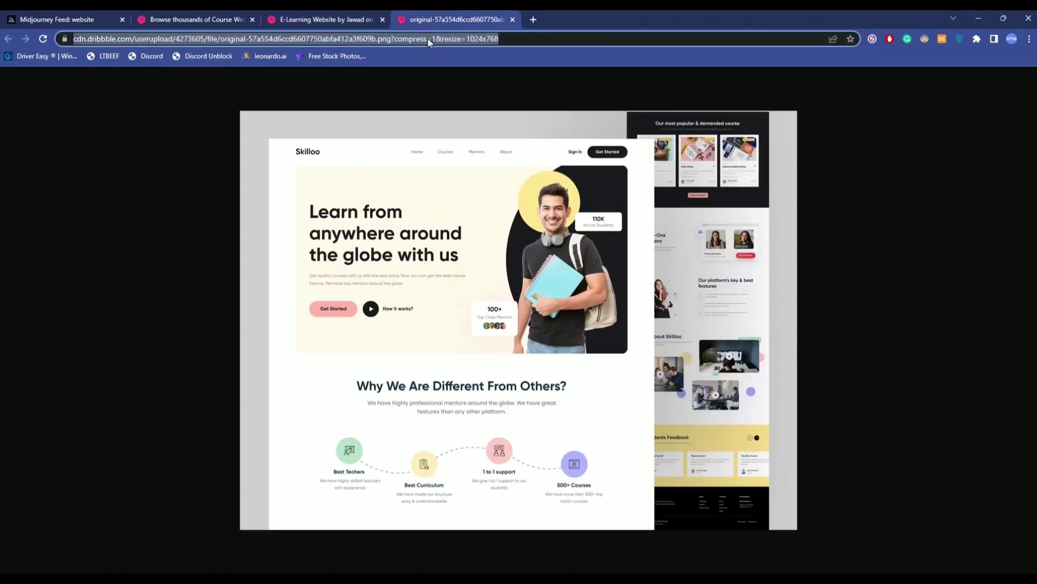
{"action": "right_click", "coordinate": [427, 39]}
{"action": "left_click", "coordinate": [462, 115]}
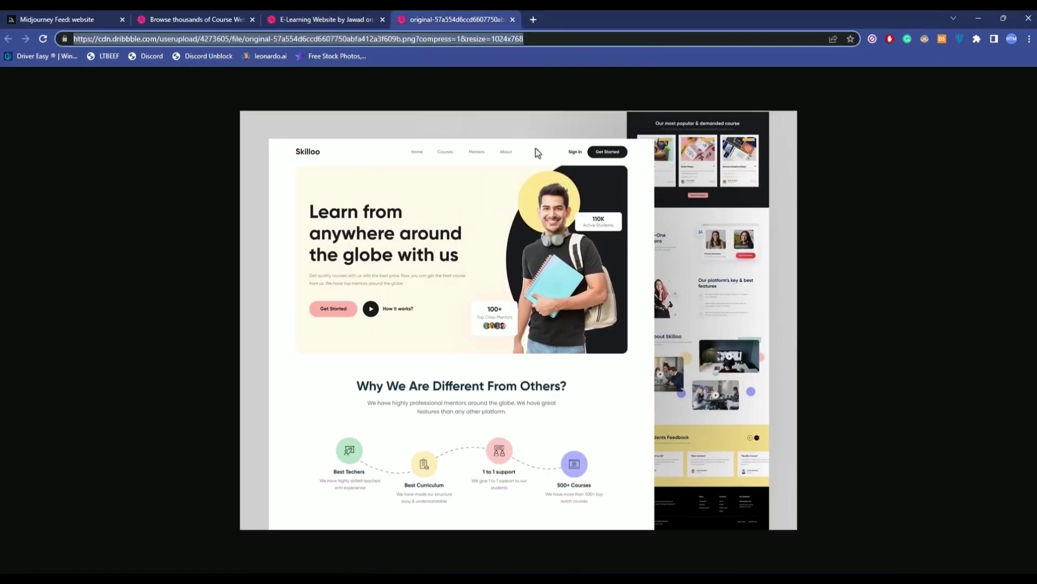
Step: Switch to Discord, run the Midjourney /settings command, enable Remix mode, and dismiss the settings message
{"action": "mouse_move", "coordinate": [590, 578]}
{"action": "left_click", "coordinate": [590, 516]}
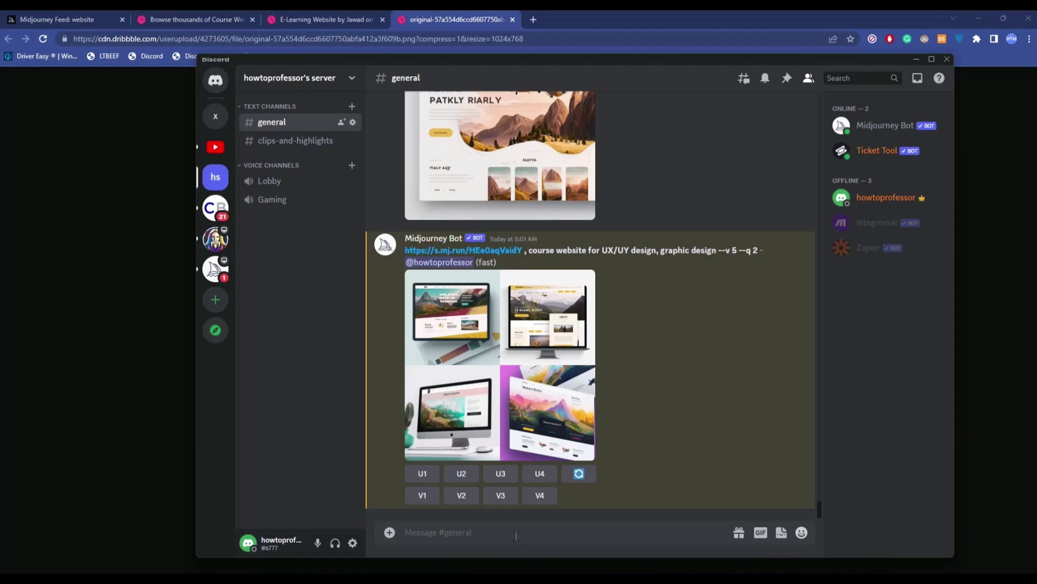
{"action": "type", "text": "/"}
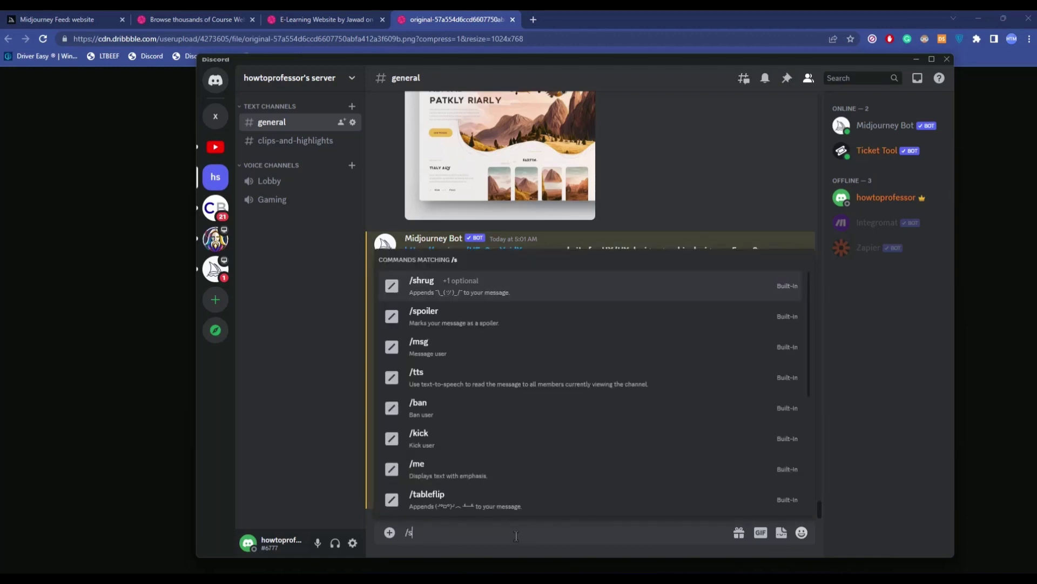
{"action": "type", "text": "s"}
{"action": "left_click", "coordinate": [510, 291]}
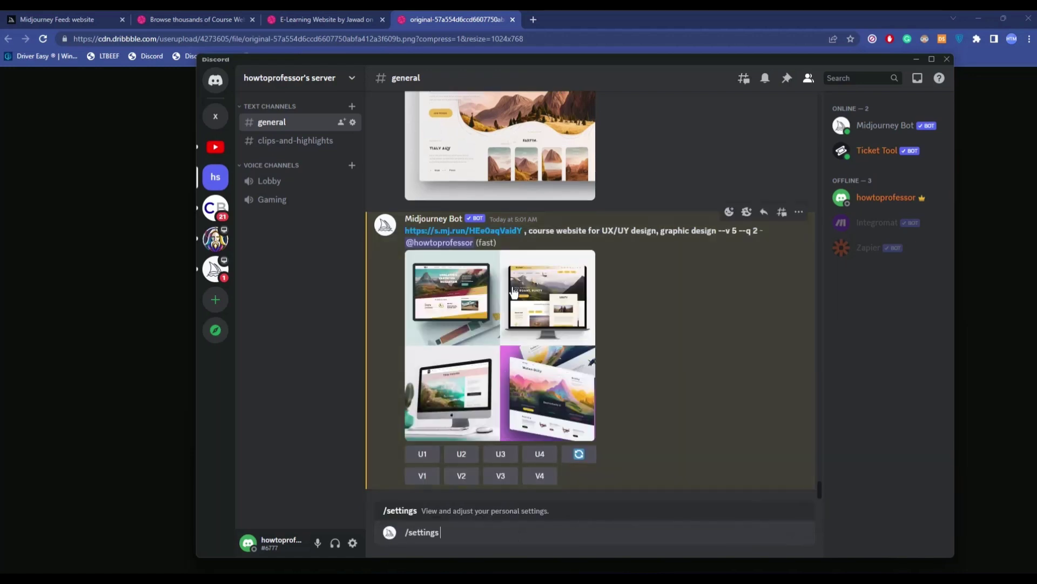
{"action": "key", "text": "Return"}
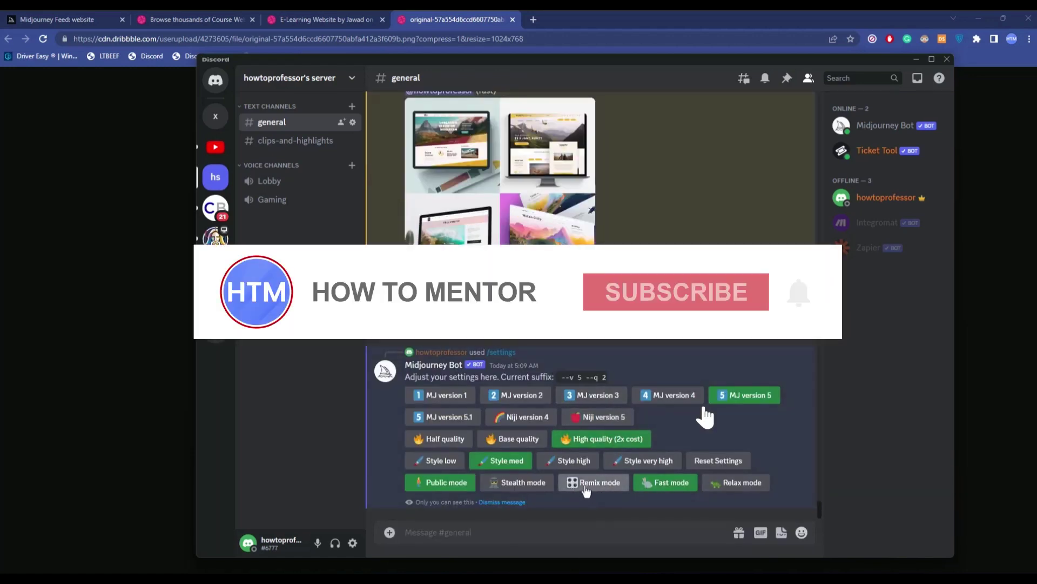
{"action": "left_click", "coordinate": [590, 486]}
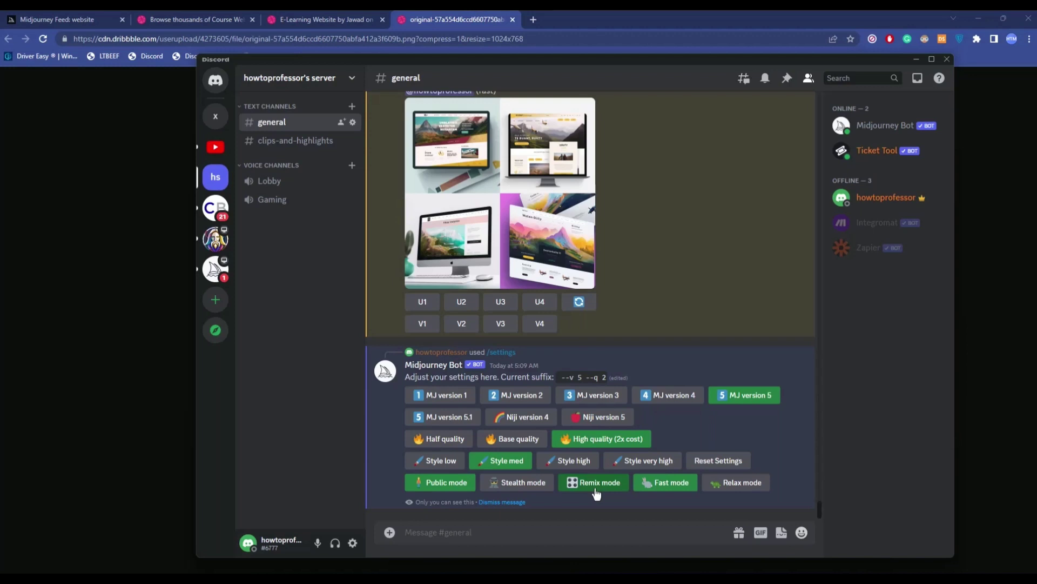
{"action": "left_click", "coordinate": [502, 502]}
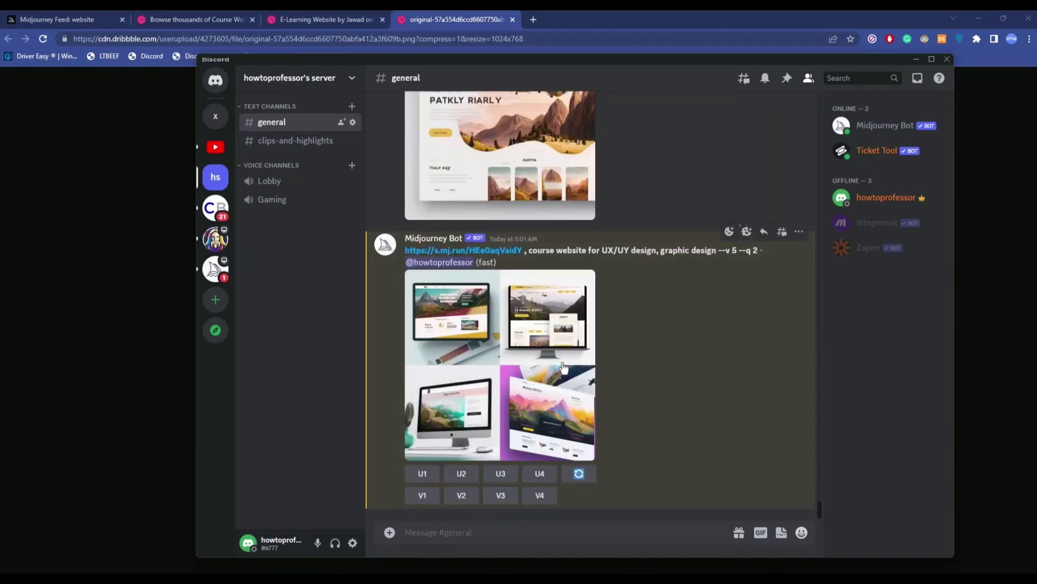
Step: Create a remixed variation of image 1 from the course website grid, adding the copied Dribbble image URL to its prompt
{"action": "left_click", "coordinate": [511, 323]}
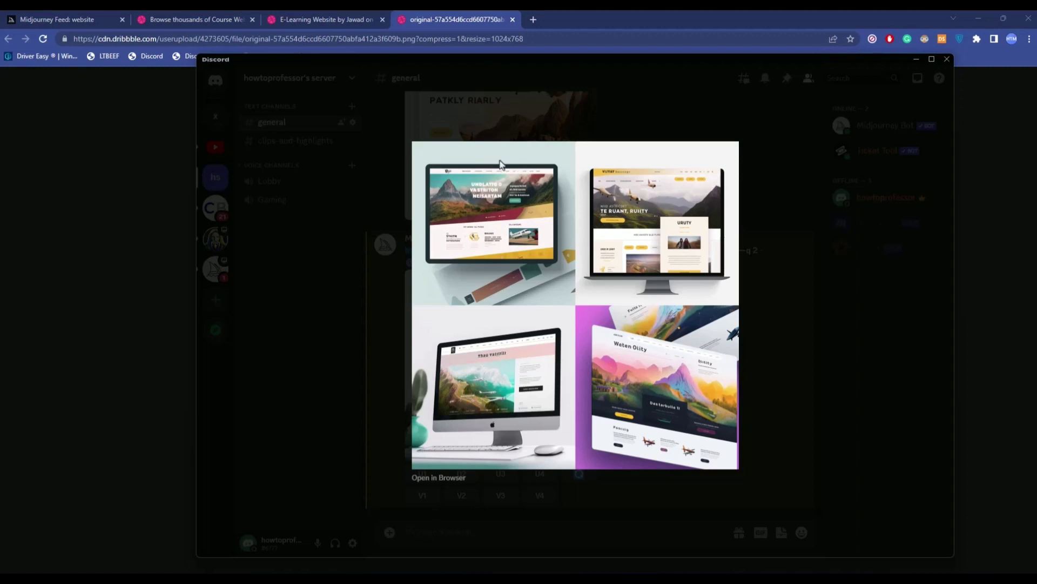
{"action": "left_click", "coordinate": [803, 253]}
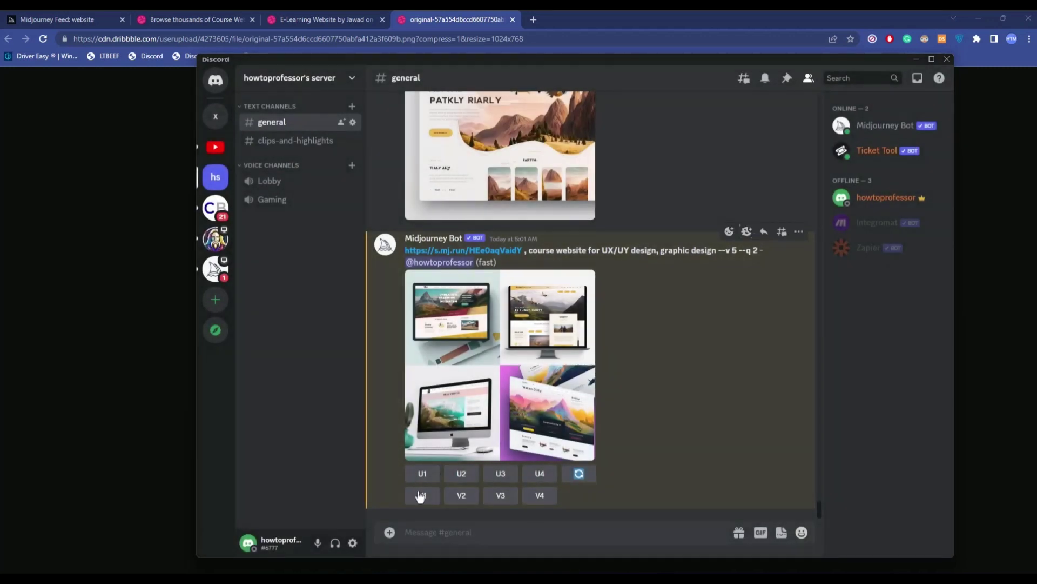
{"action": "left_click", "coordinate": [423, 495]}
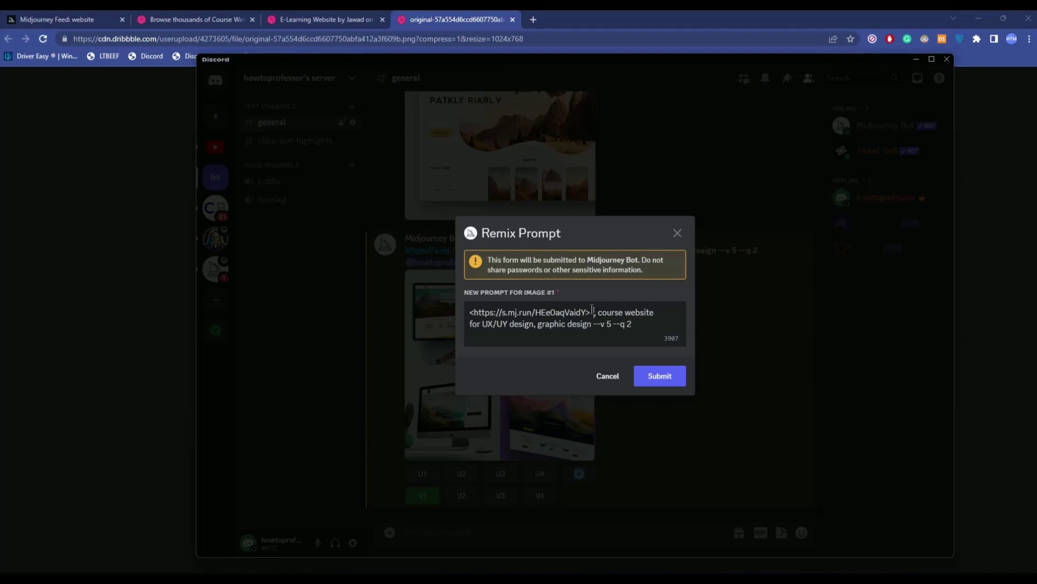
{"action": "key", "text": "ctrl+v"}
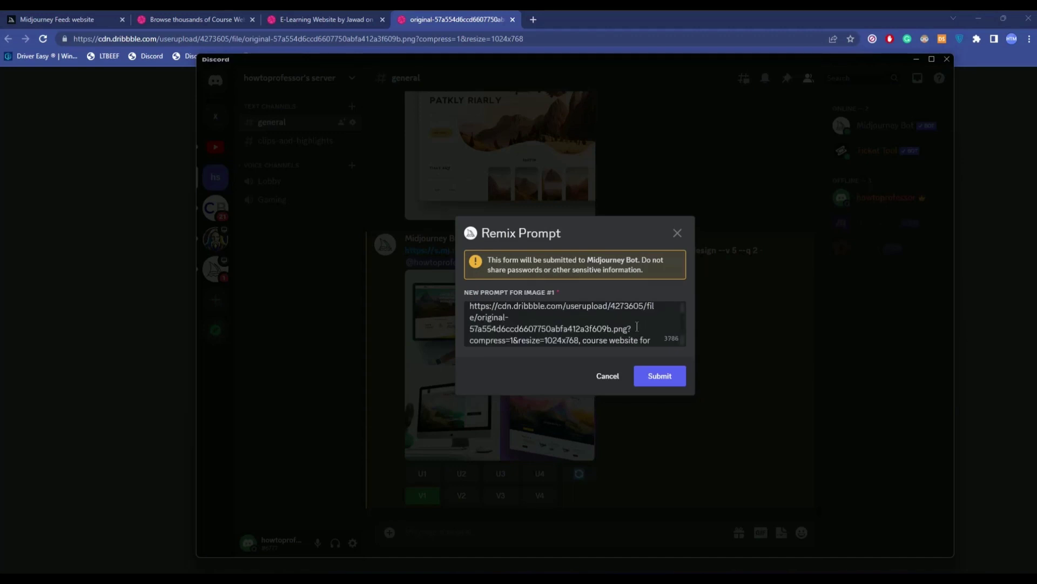
{"action": "left_click", "coordinate": [668, 385]}
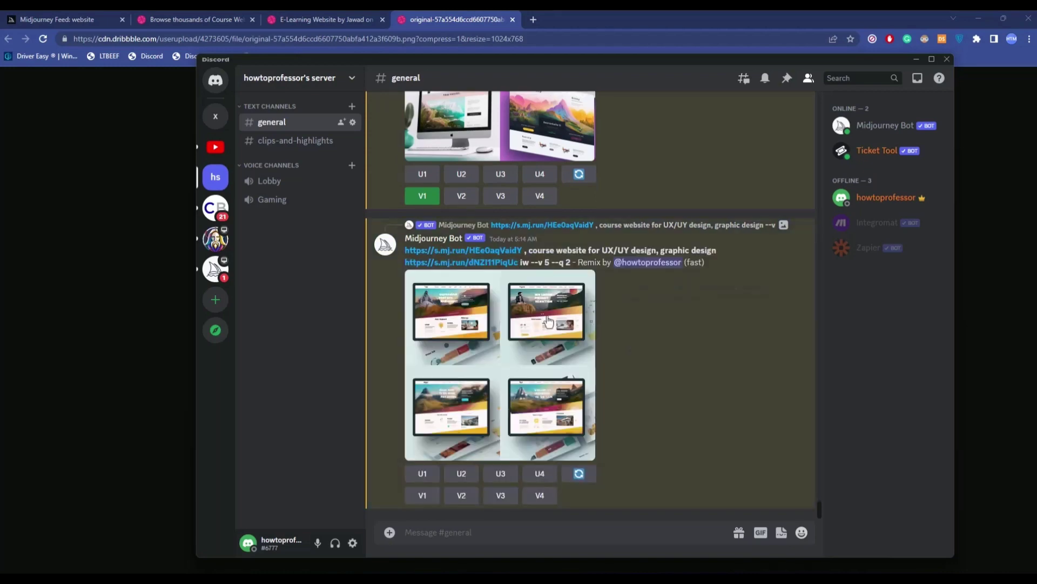
Step: Open the remixed course website grid full size in the browser and examine the four designs
{"action": "left_click", "coordinate": [465, 455]}
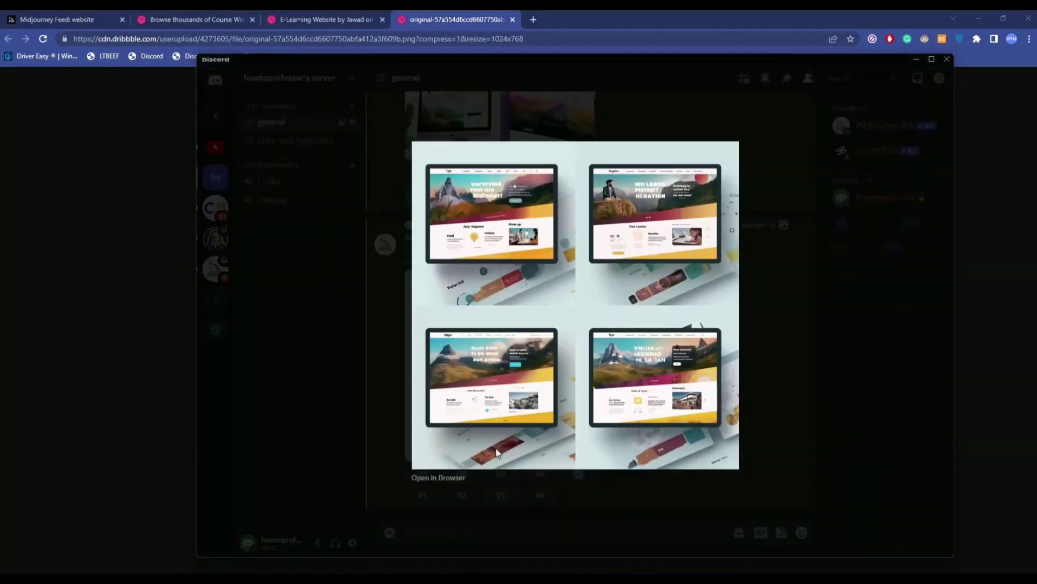
{"action": "left_click", "coordinate": [446, 478]}
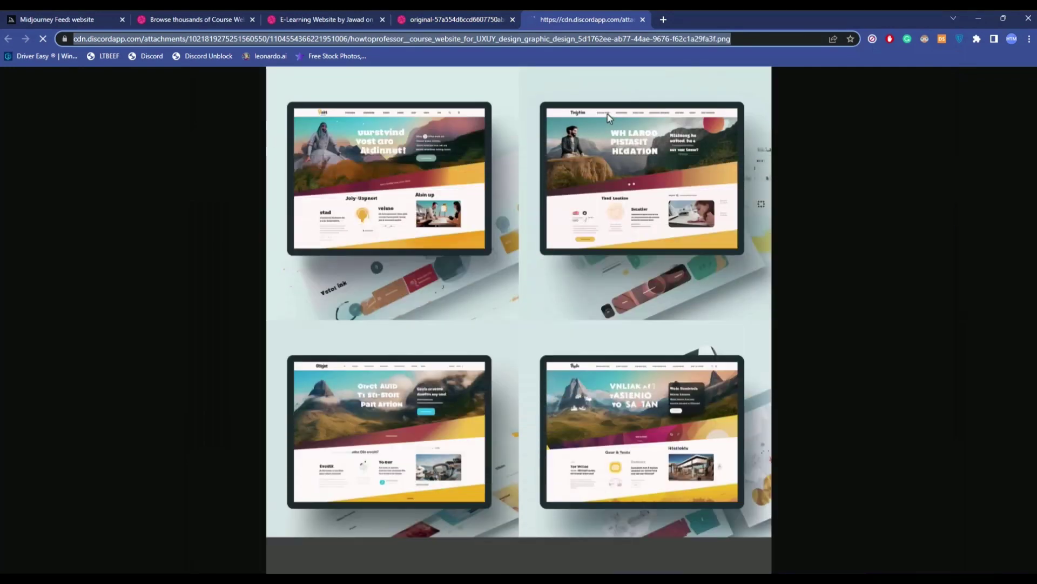
{"action": "left_click", "coordinate": [167, 130]}
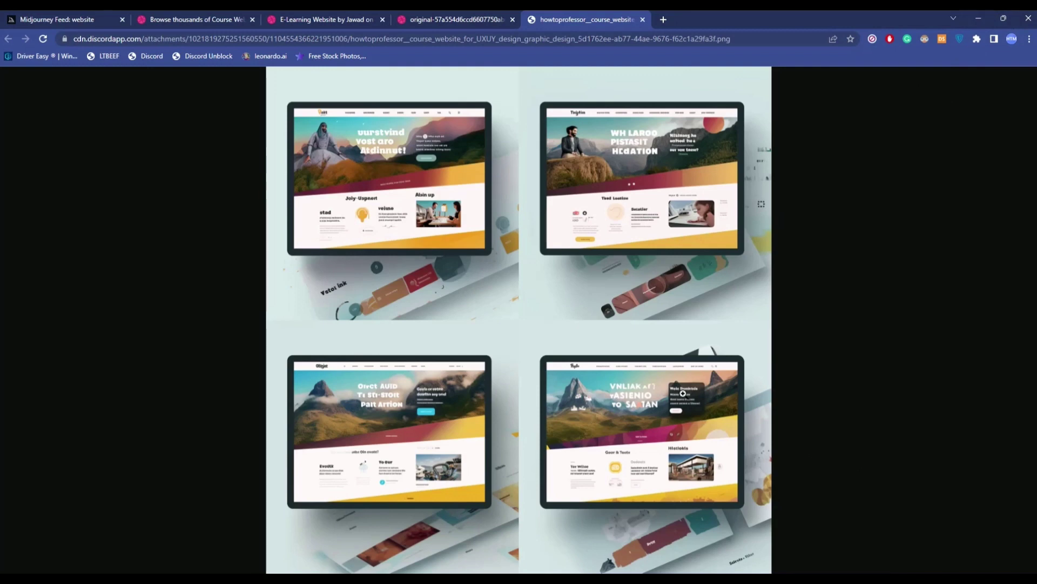
Step: In the Midjourney website search results, find the blue bottle product page design and copy its full prompt text
{"action": "left_click", "coordinate": [43, 20]}
{"action": "scroll", "coordinate": [468, 111], "scroll_direction": "up", "scroll_amount": 1}
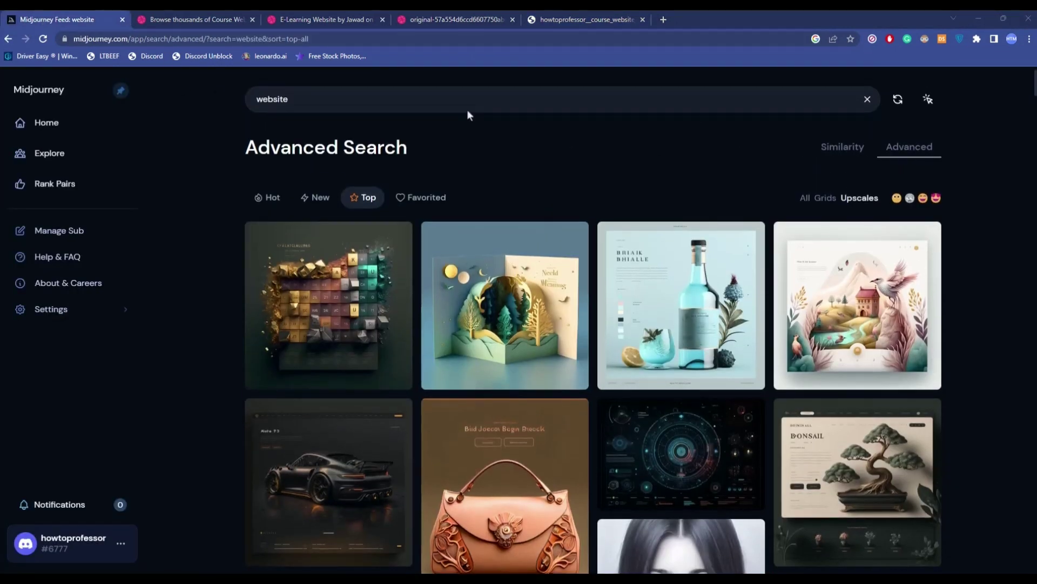
{"action": "scroll", "coordinate": [468, 111], "scroll_direction": "down", "scroll_amount": 2}
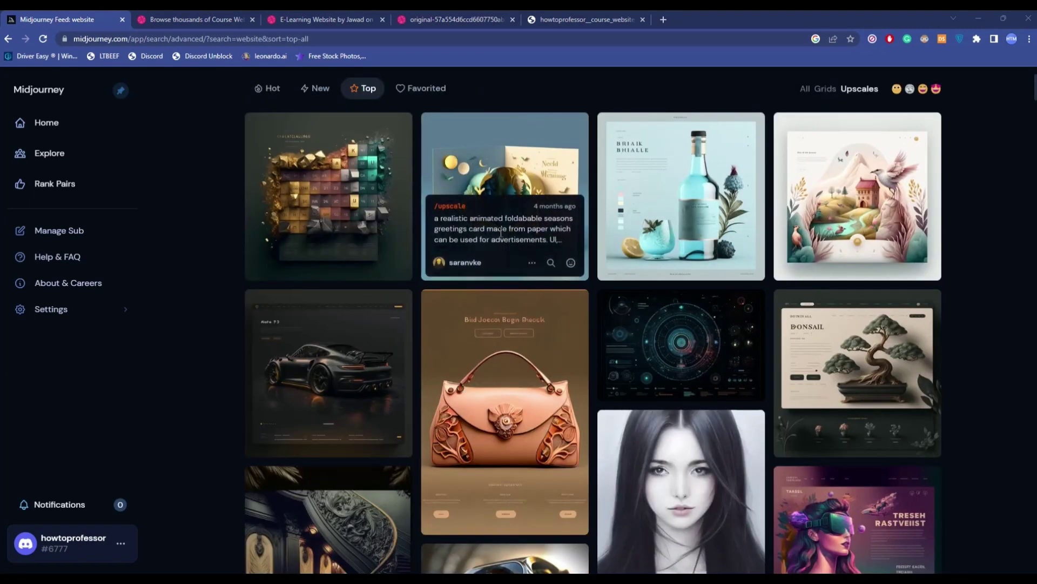
{"action": "mouse_move", "coordinate": [669, 162]}
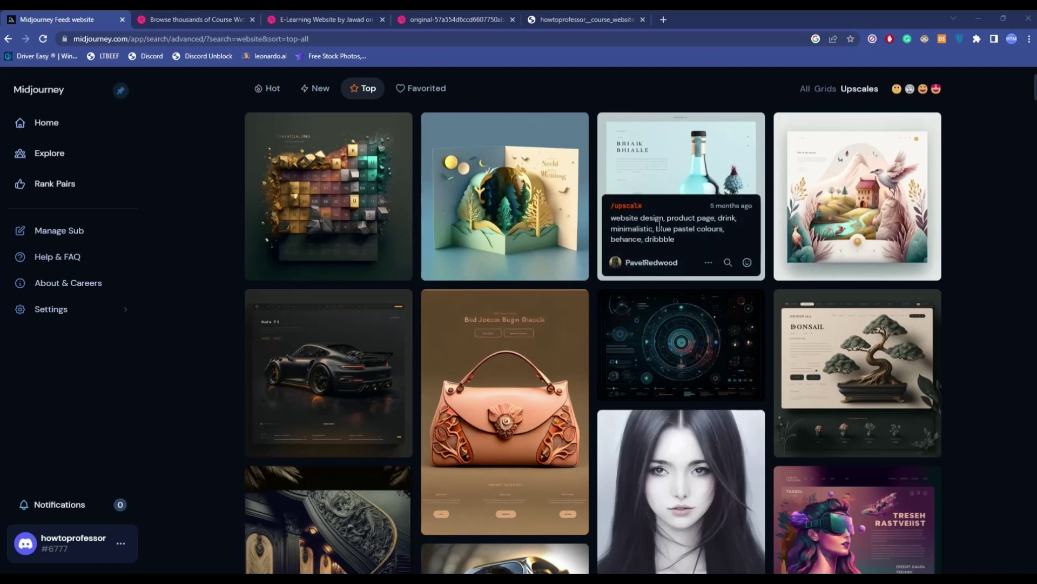
{"action": "left_click_drag", "start_coordinate": [673, 229], "coordinate": [684, 242]}
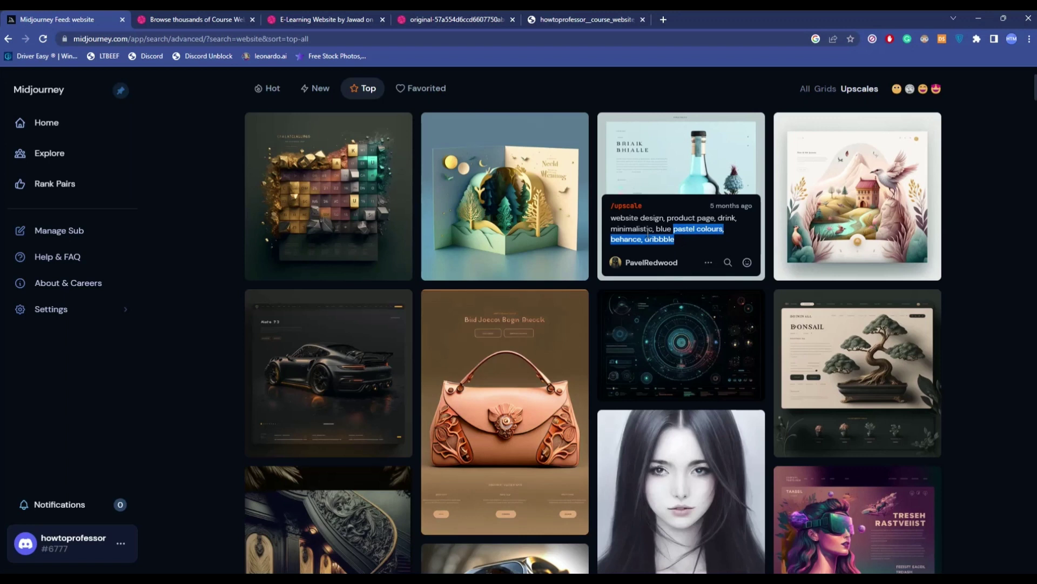
{"action": "triple_click", "coordinate": [674, 226]}
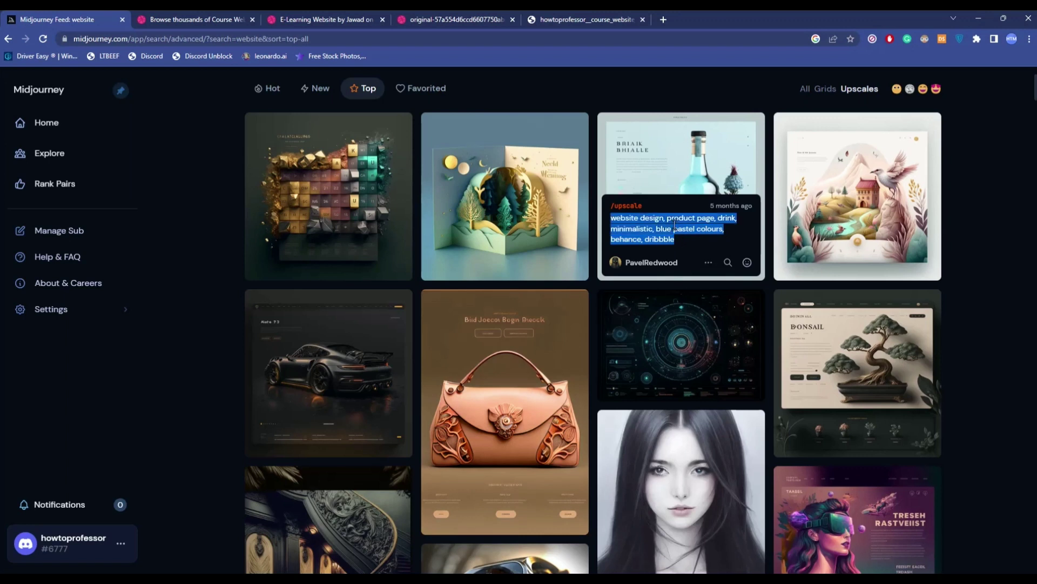
Step: Switch to Discord and start an /imagine command with the prompt "website design, product page, drink, minimalistic, blue pastel colours, behance, dribbble"
{"action": "left_click", "coordinate": [979, 18]}
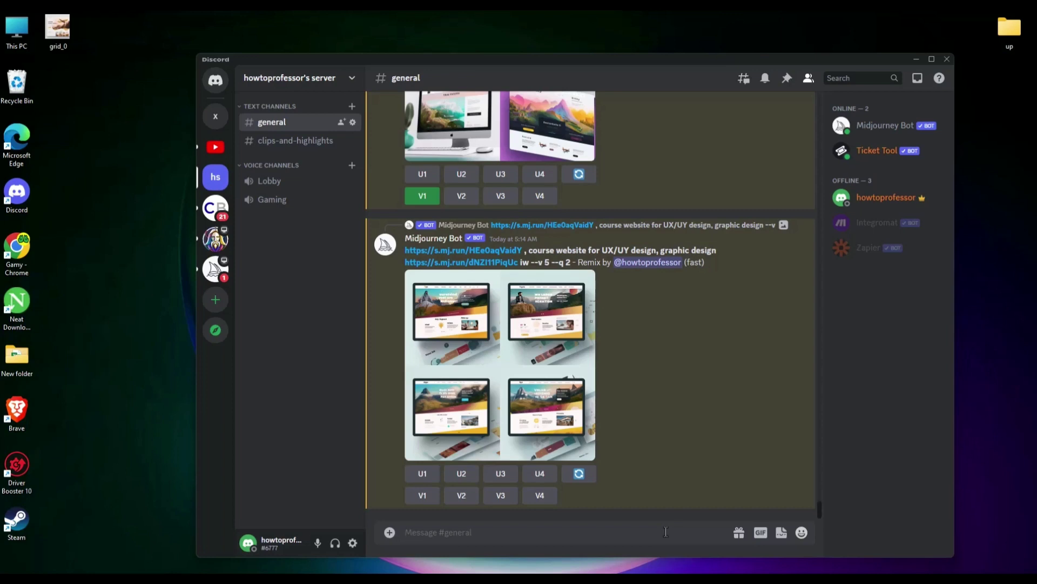
{"action": "left_click", "coordinate": [665, 532]}
{"action": "type", "text": "/"}
{"action": "left_click", "coordinate": [549, 332]}
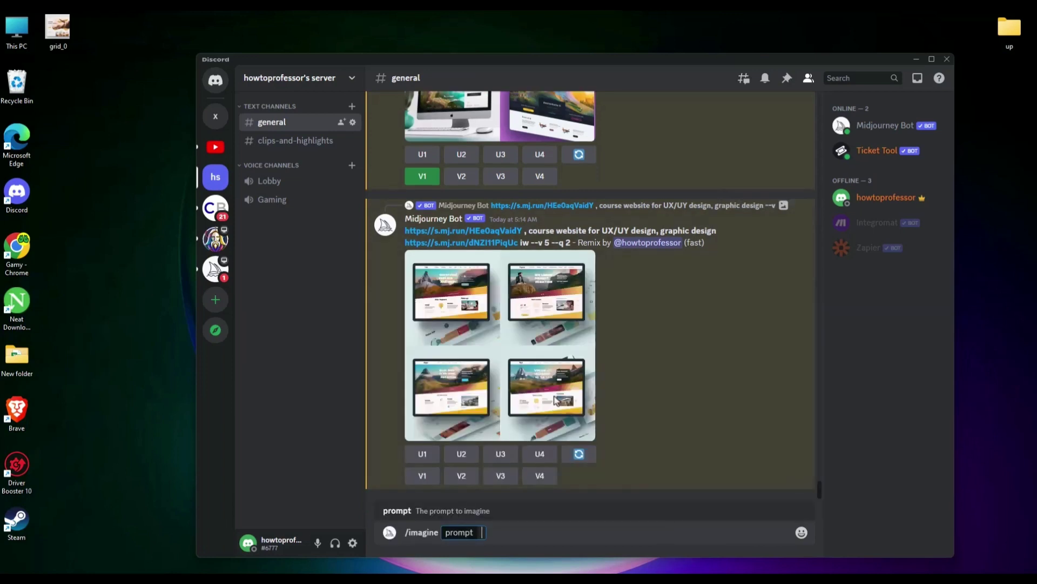
{"action": "type", "text": "website design, product page, stroke, minimalistic, blue pastel colours, behance, dribbble"}
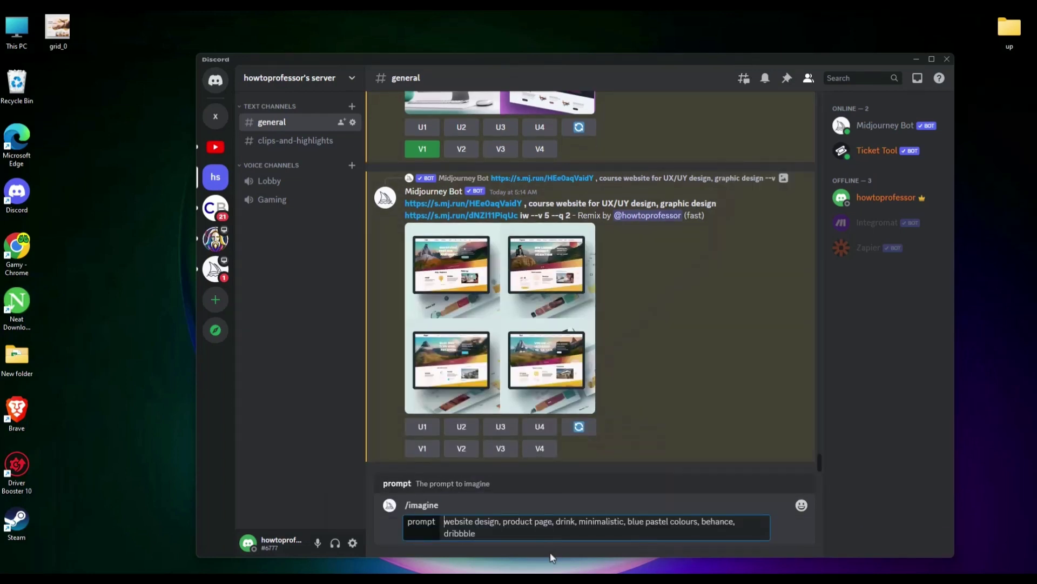
Step: Copy the E-Learning Website image's URL from Chrome and insert it at the start of the /imagine prompt in Discord
{"action": "key", "text": "alt+Tab"}
{"action": "left_click", "coordinate": [455, 19]}
{"action": "left_click", "coordinate": [602, 39]}
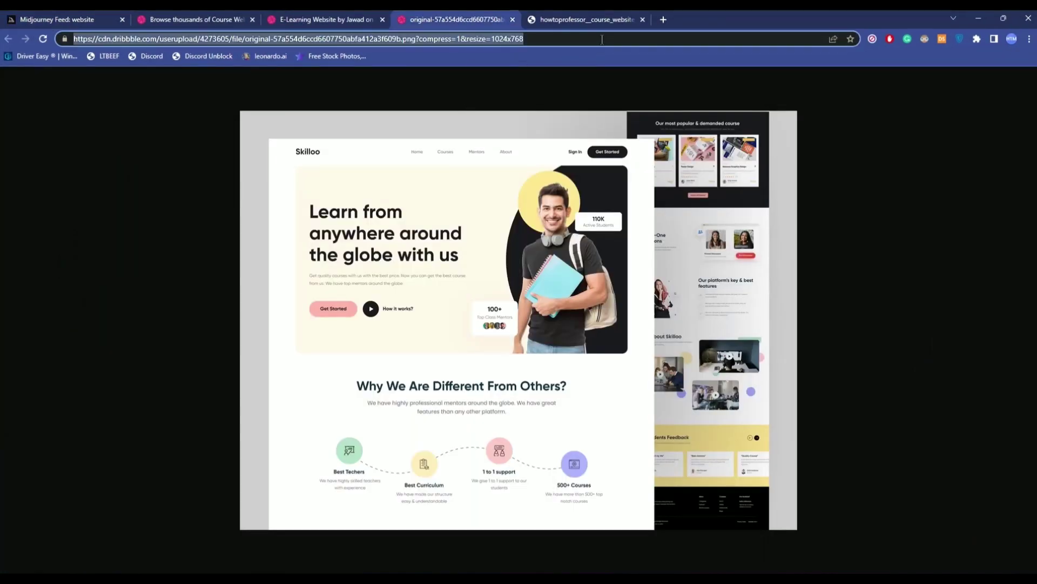
{"action": "key", "text": "ctrl+c"}
{"action": "left_click", "coordinate": [978, 19]}
{"action": "key", "text": "ctrl+v"}
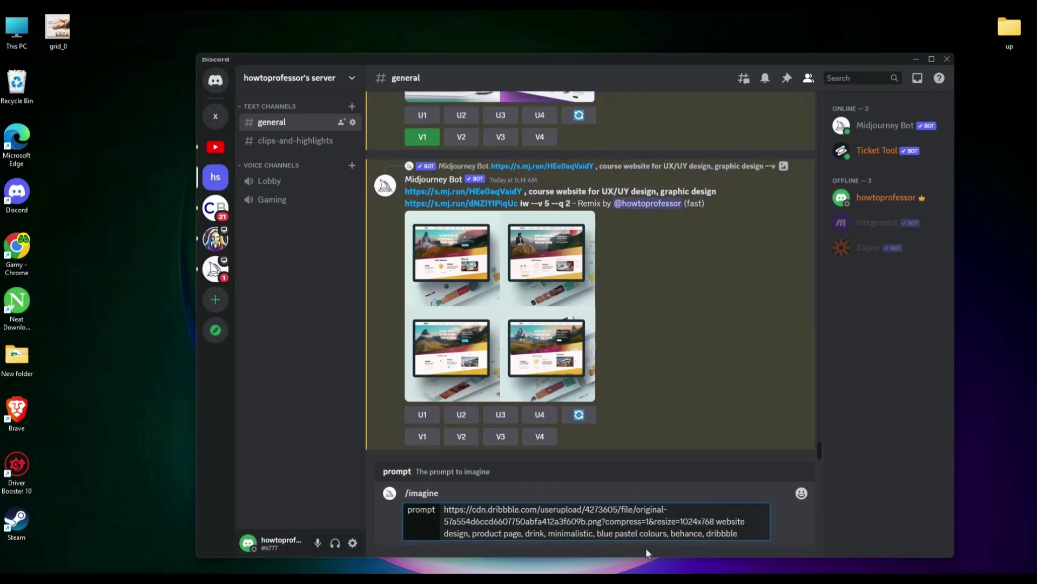
Step: Separate the URL with a comma, replace "drink" with "course" and "blue" with "white", append "ux/ui", and submit the prompt
{"action": "type", "text": ","}
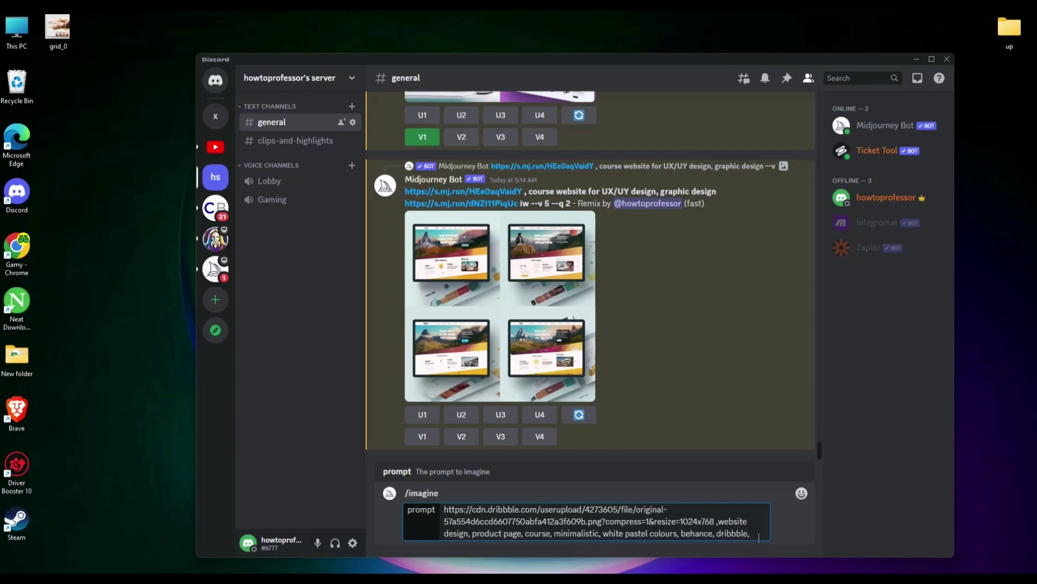
{"action": "type", "text": "ux/ui"}
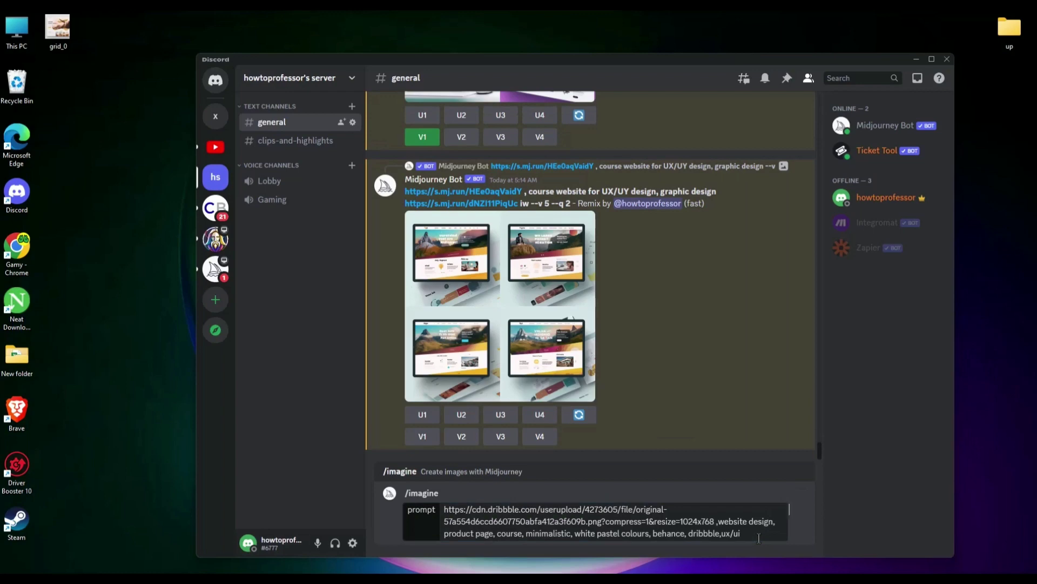
{"action": "key", "text": "Return"}
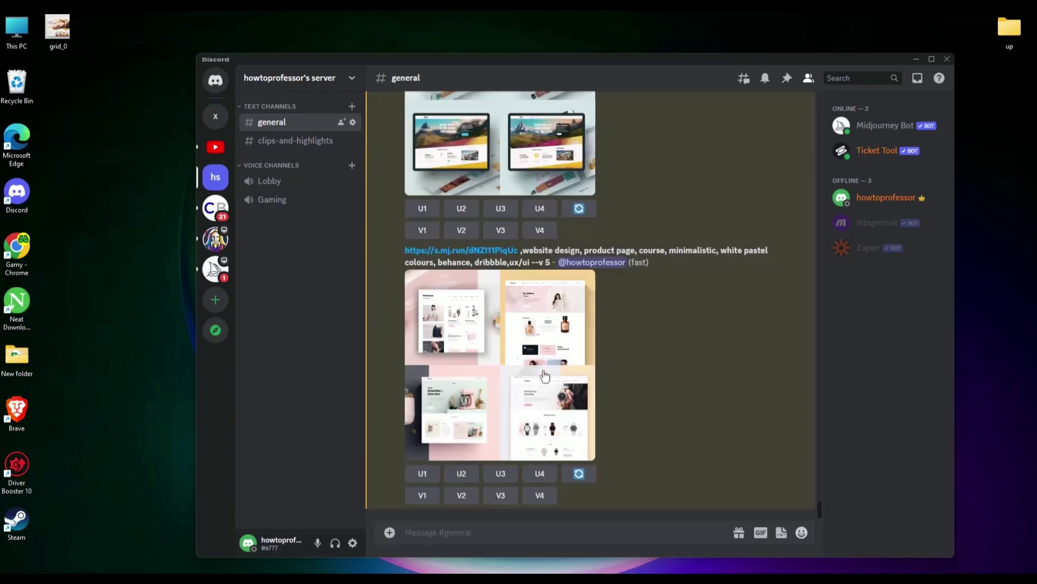
Step: Review the new grid enlarged, then remix image 3 with "product page" replaced by "homepage" and "Figma" added before "behance"
{"action": "left_click", "coordinate": [522, 353]}
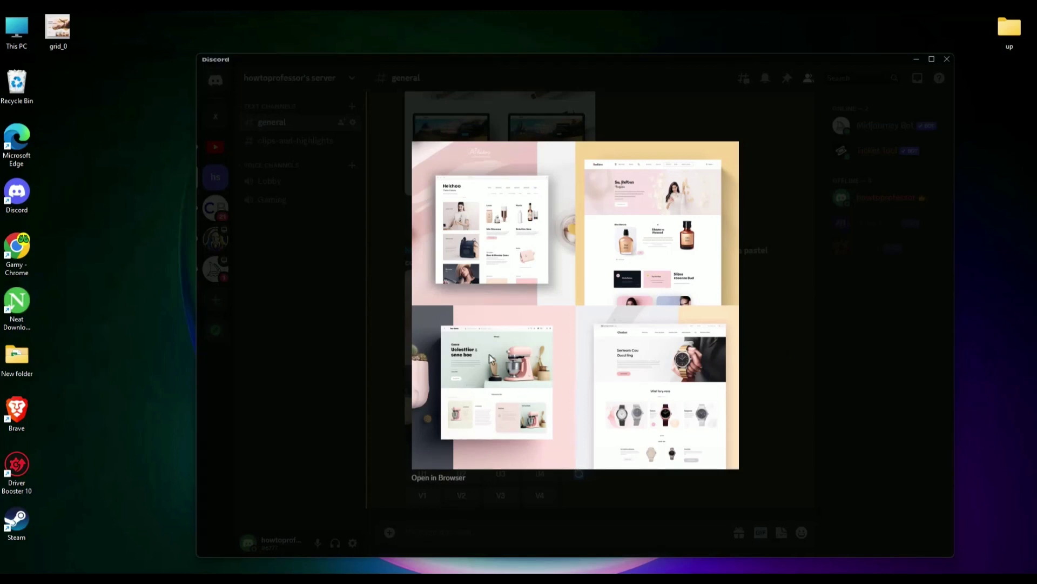
{"action": "left_click", "coordinate": [758, 349]}
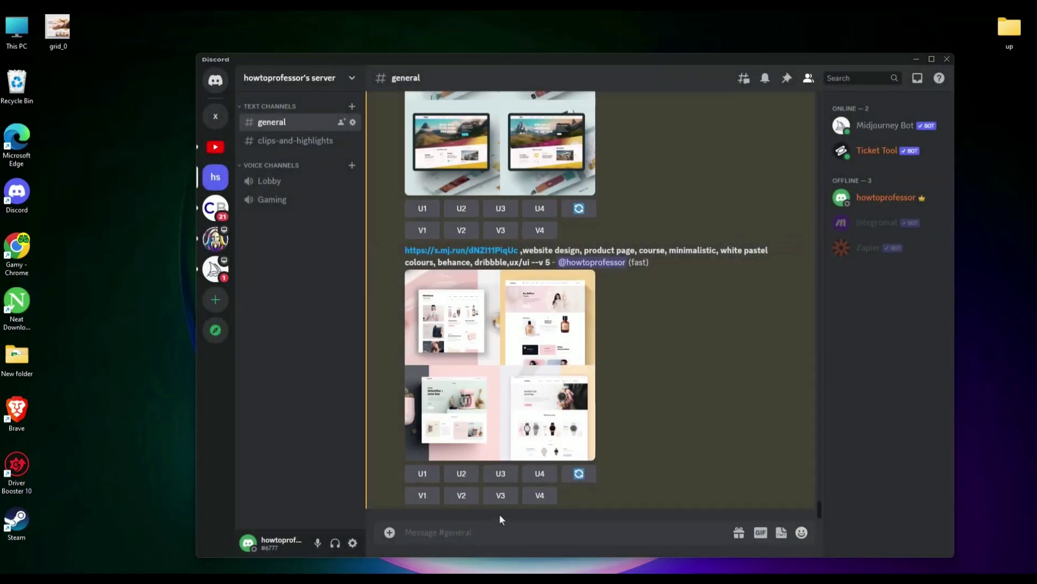
{"action": "left_click", "coordinate": [504, 491]}
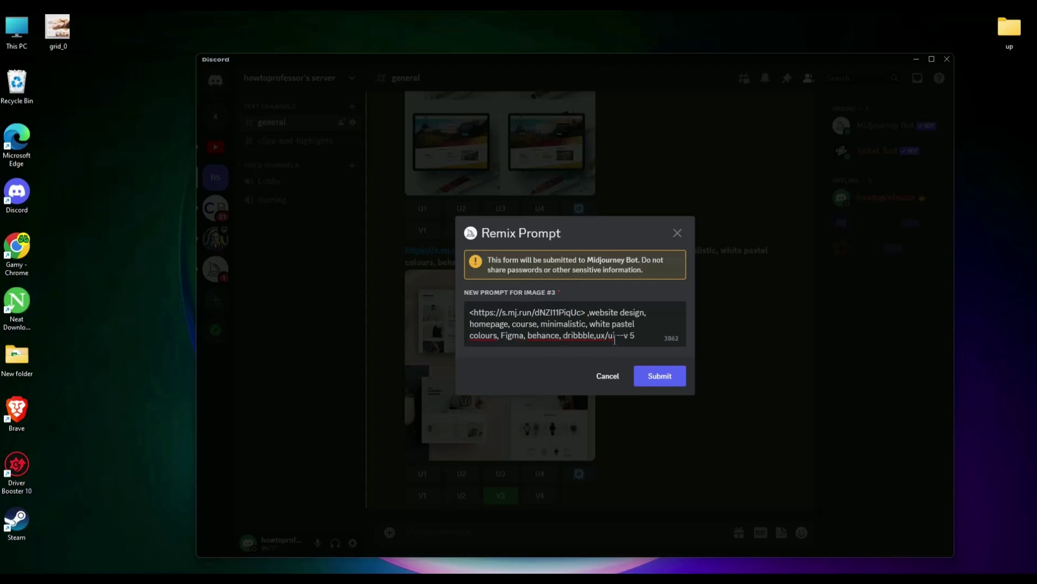
{"action": "left_click", "coordinate": [659, 376]}
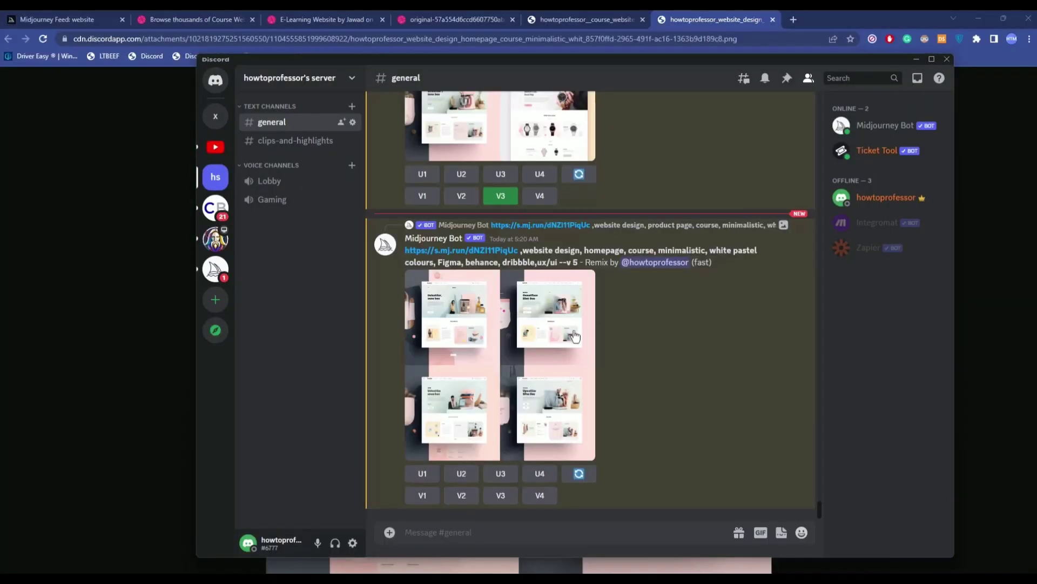
Step: Examine the remixed homepage design grid in the enlarged view and close it
{"action": "left_click", "coordinate": [489, 362]}
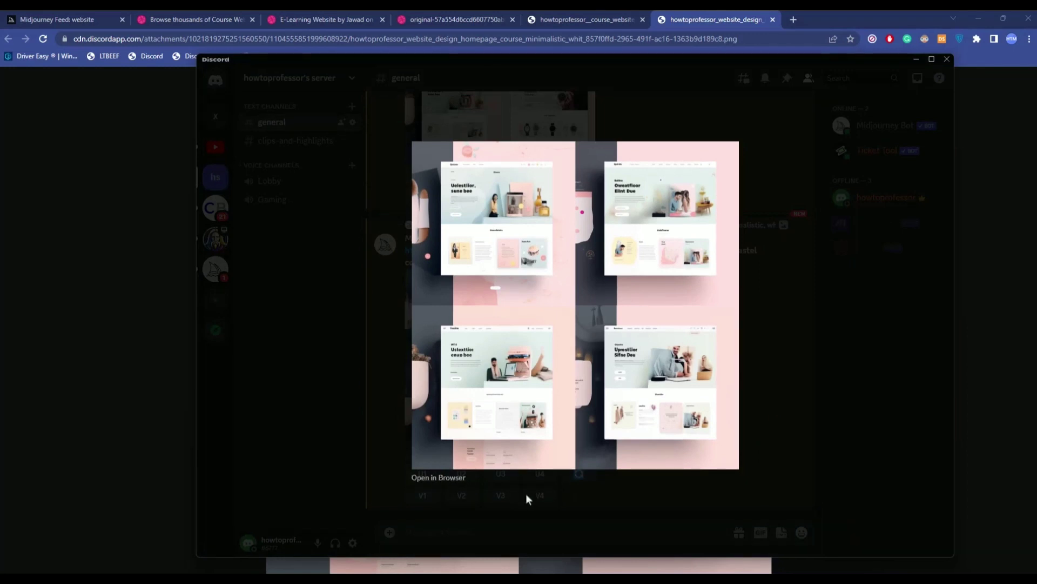
{"action": "left_click", "coordinate": [550, 498]}
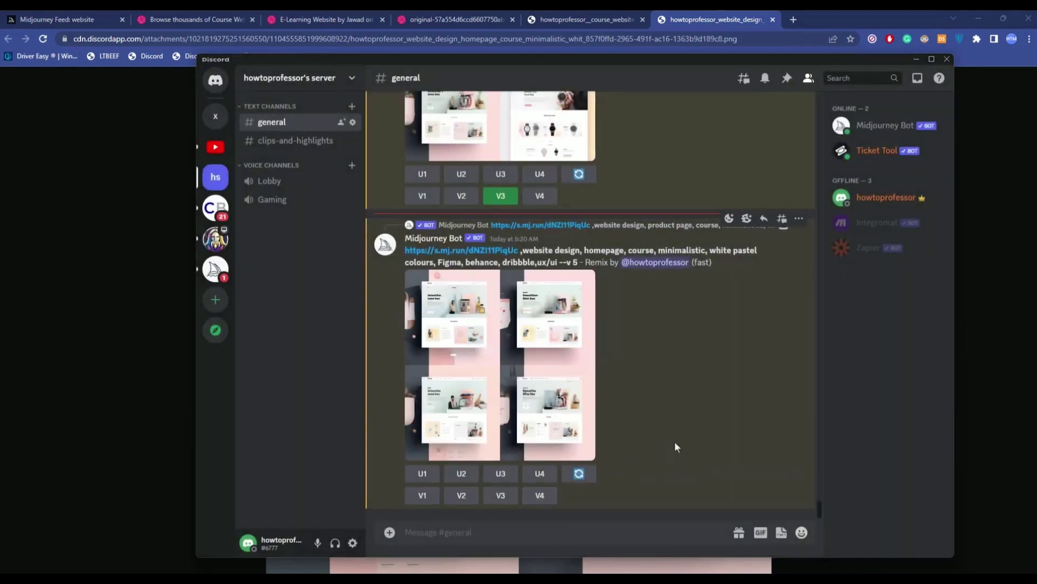